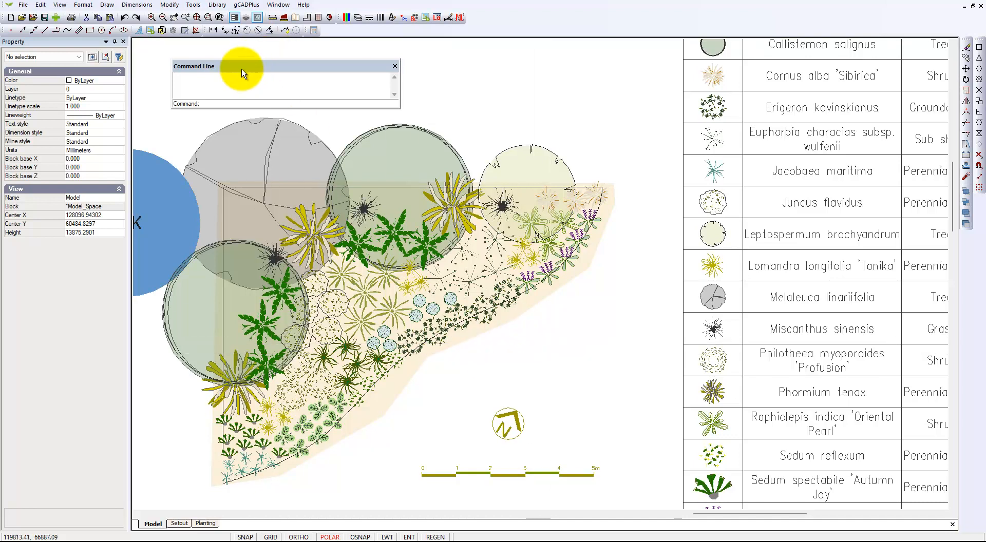
Step: Dock the floating command line window beneath the drawing area
{"action": "left_click_drag", "start_coordinate": [235, 63], "coordinate": [180, 54]}
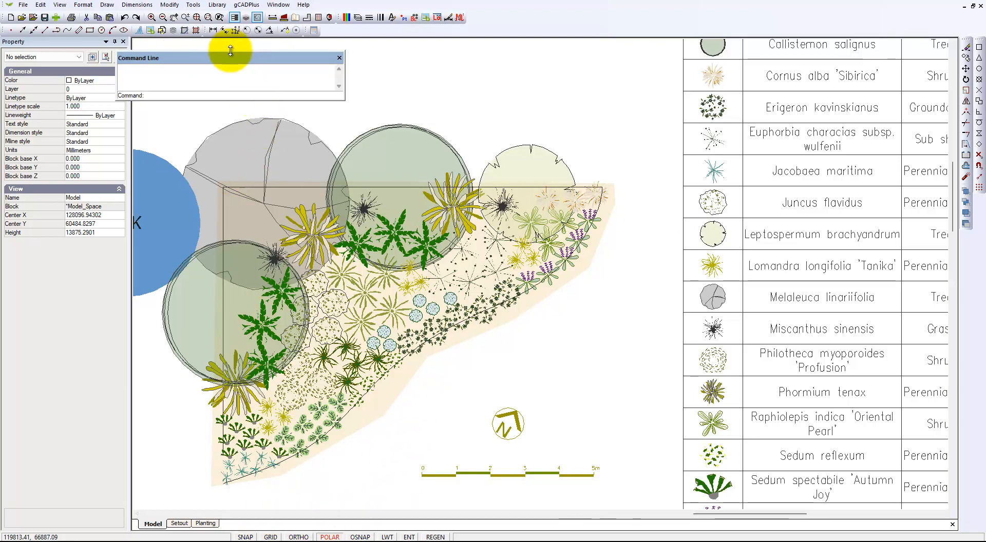
{"action": "mouse_move", "coordinate": [227, 54]}
{"action": "left_mouse_down"}
{"action": "mouse_move", "coordinate": [253, 82]}
{"action": "mouse_move", "coordinate": [352, 105]}
{"action": "mouse_move", "coordinate": [467, 163]}
{"action": "mouse_move", "coordinate": [539, 269]}
{"action": "mouse_move", "coordinate": [546, 304]}
{"action": "left_mouse_up"}
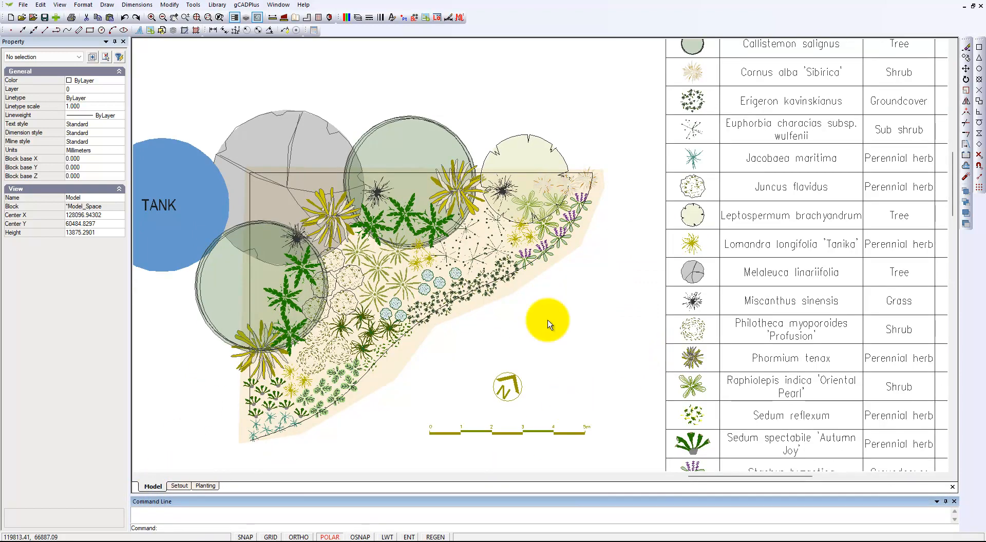
Step: Examine the planting plan and its plant schedule block in model space and on the Planting layout
{"action": "scroll", "coordinate": [486, 331], "scroll_direction": "down", "scroll_amount": 1}
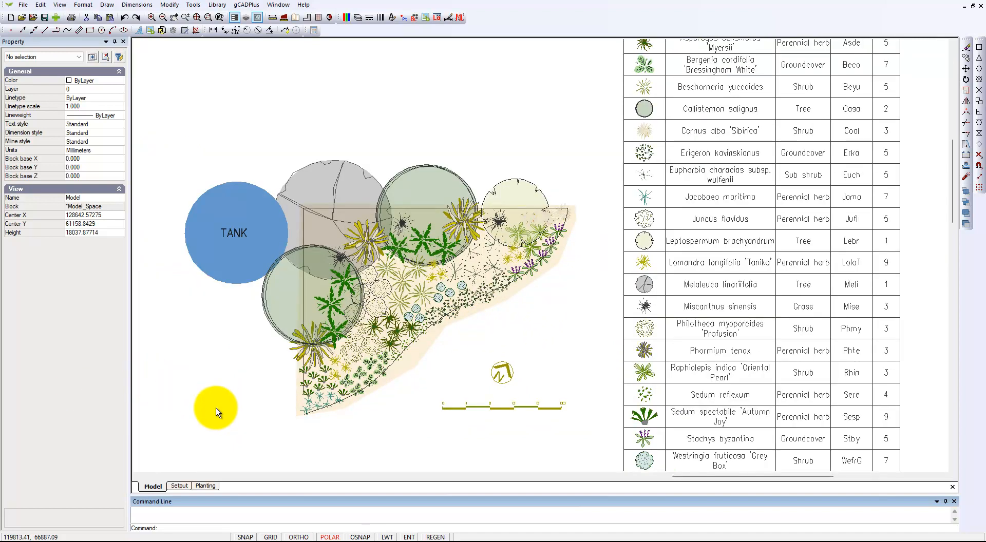
{"action": "scroll", "coordinate": [187, 403], "scroll_direction": "down", "scroll_amount": 1}
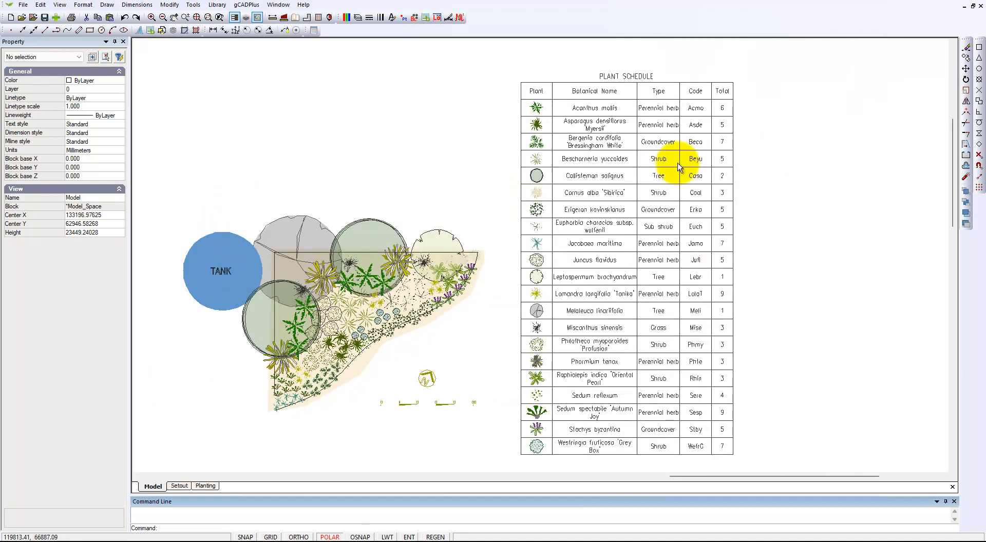
{"action": "left_click", "coordinate": [610, 134]}
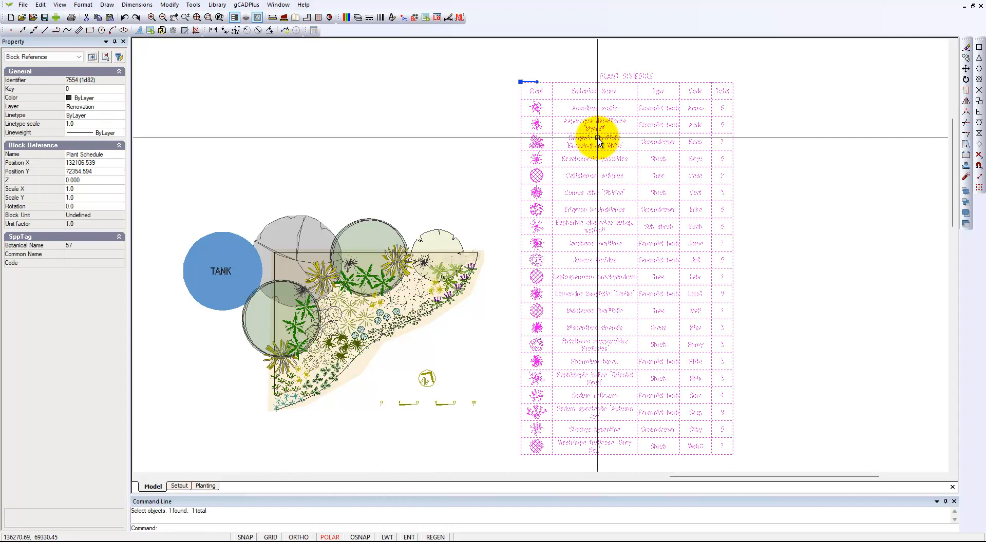
{"action": "key", "text": "Escape"}
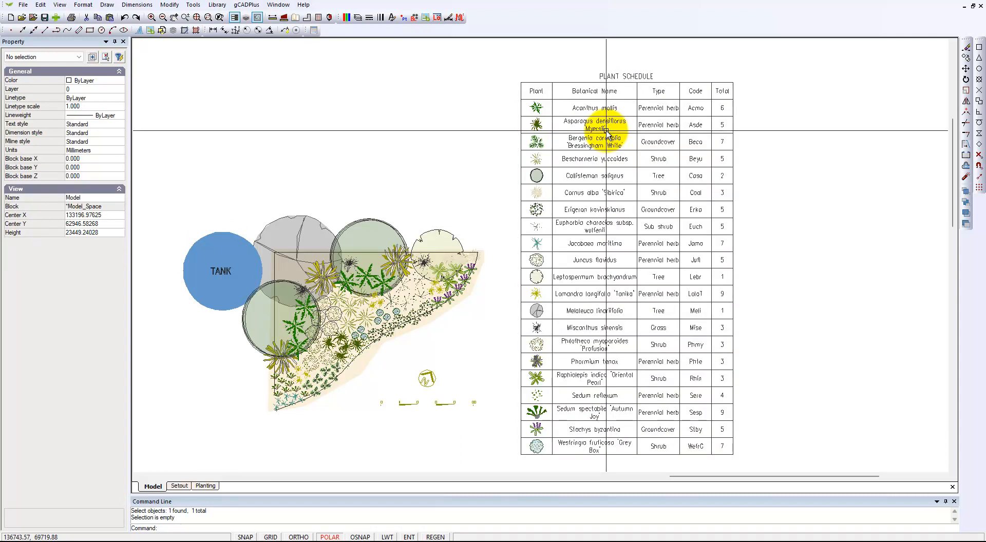
{"action": "scroll", "coordinate": [397, 378], "scroll_direction": "up", "scroll_amount": 4}
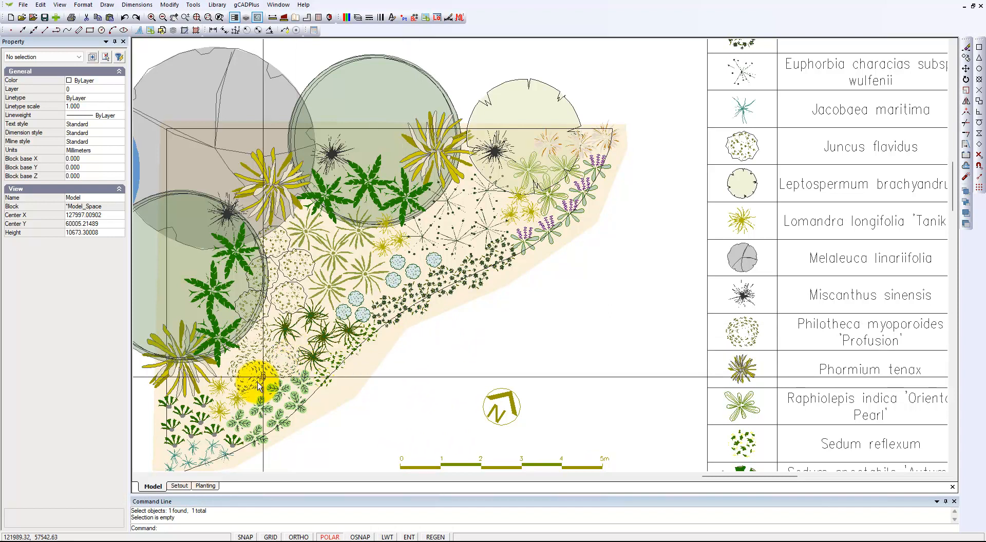
{"action": "left_click", "coordinate": [205, 487]}
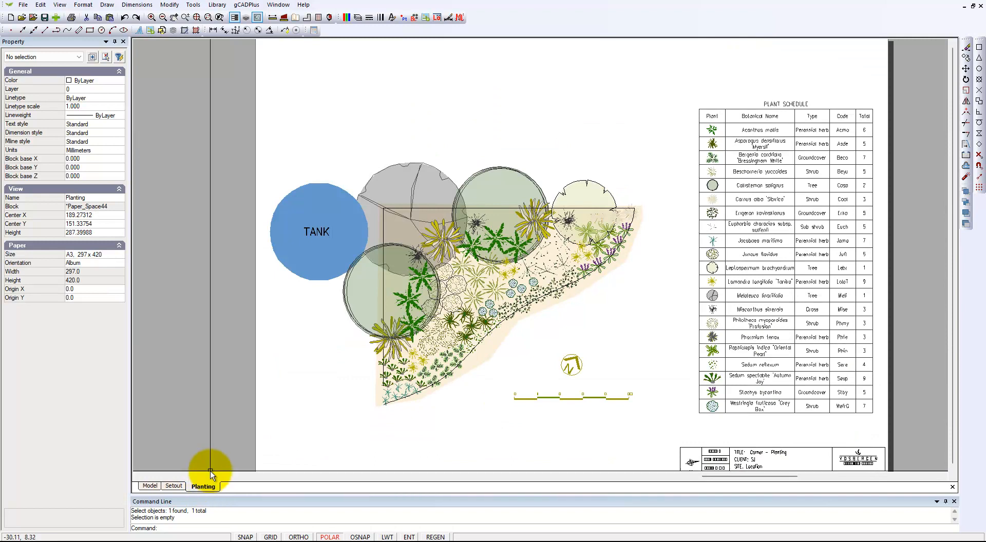
{"action": "left_click", "coordinate": [741, 152]}
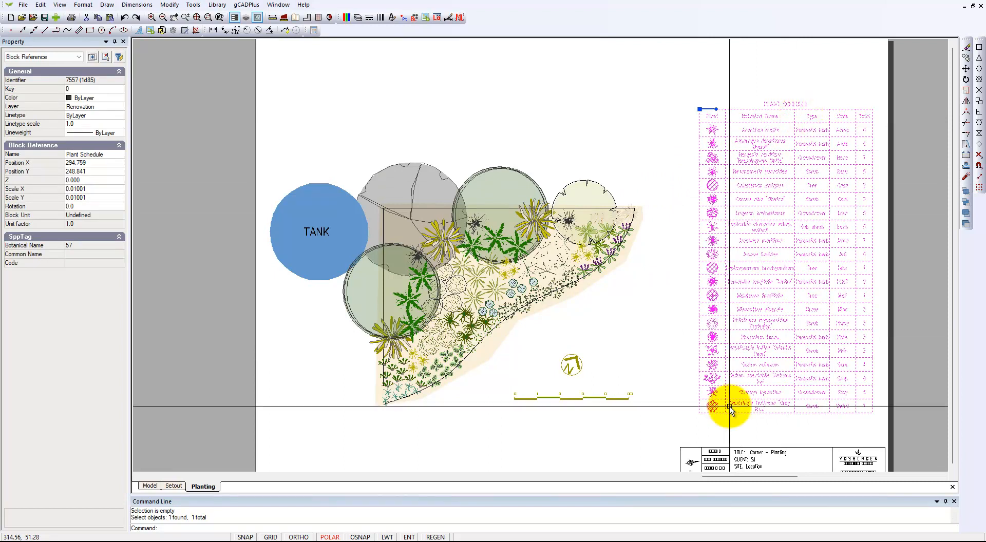
{"action": "key", "text": "Escape"}
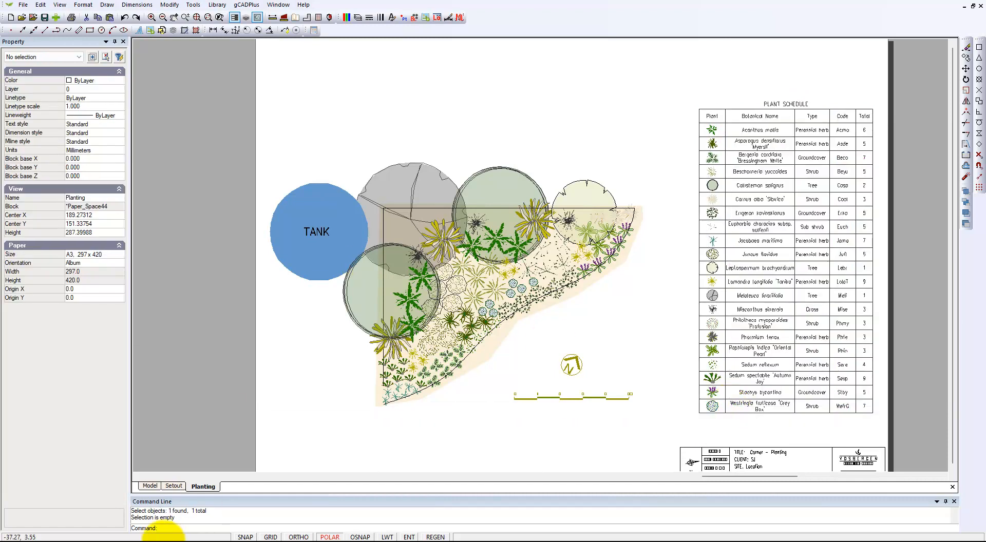
{"action": "left_click", "coordinate": [153, 486]}
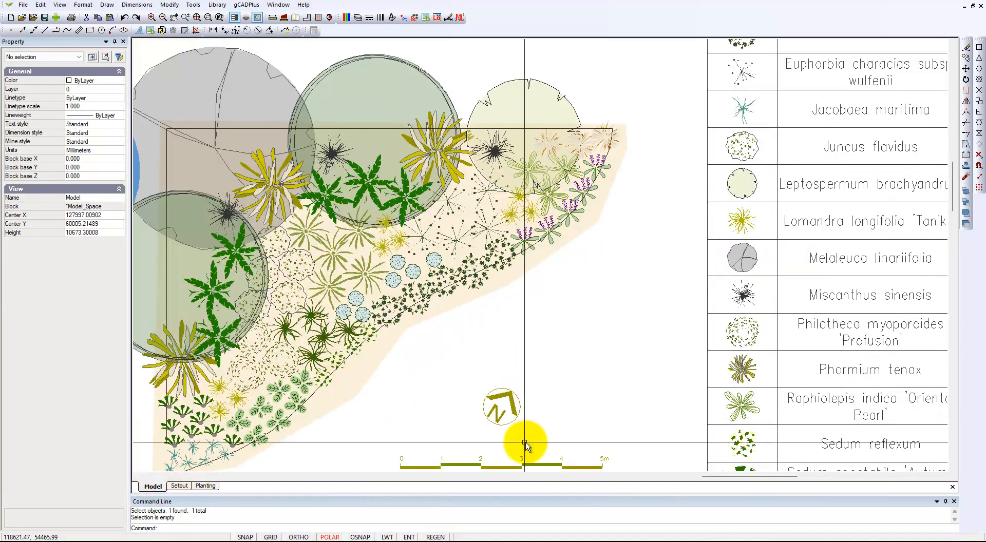
{"action": "left_click", "coordinate": [733, 240]}
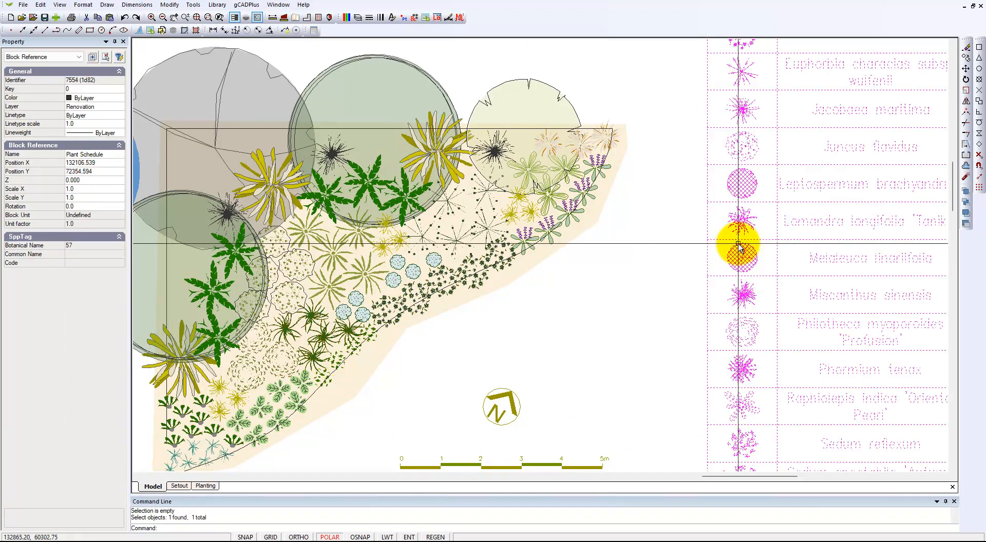
{"action": "key", "text": "Escape"}
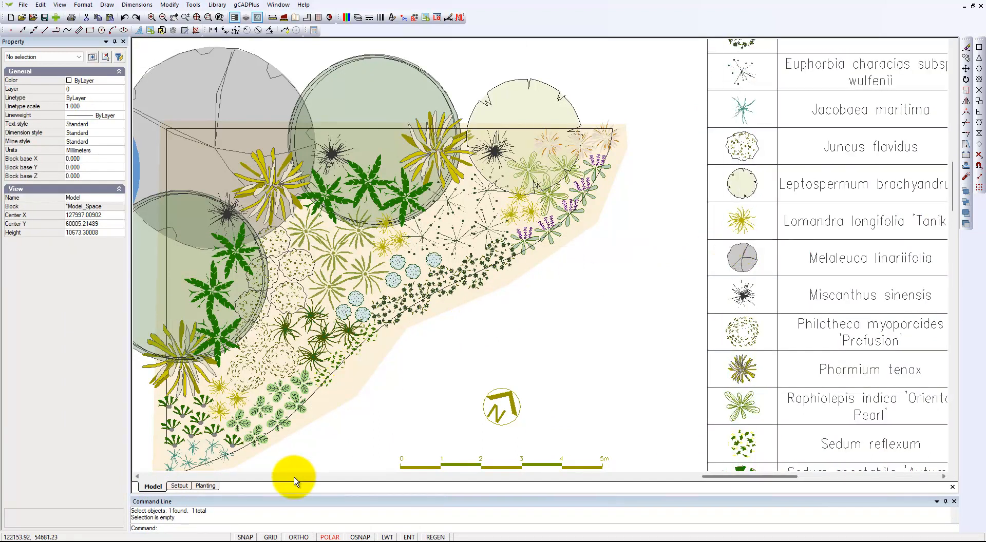
Step: Delete the plant schedule block from the Planting layout
{"action": "left_click", "coordinate": [212, 492]}
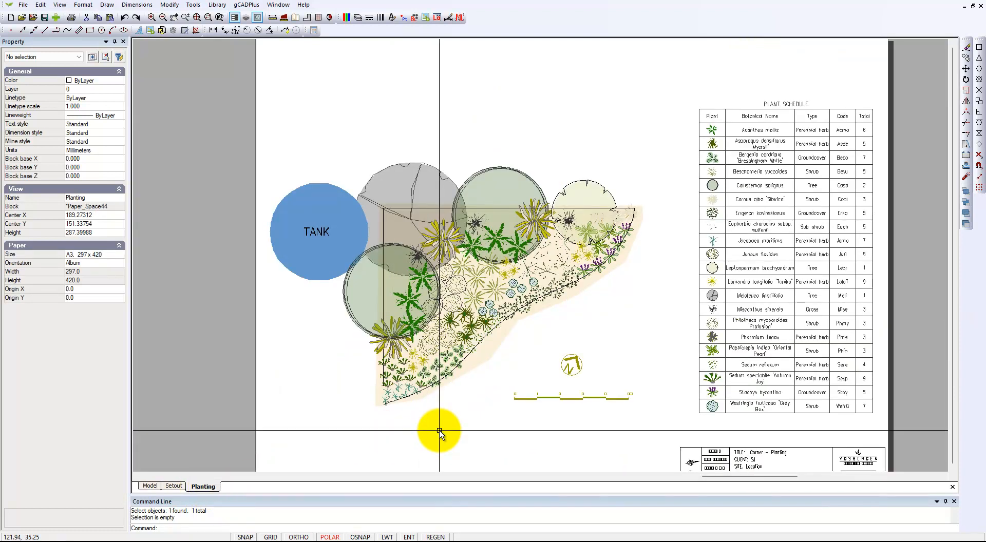
{"action": "left_click", "coordinate": [786, 109]}
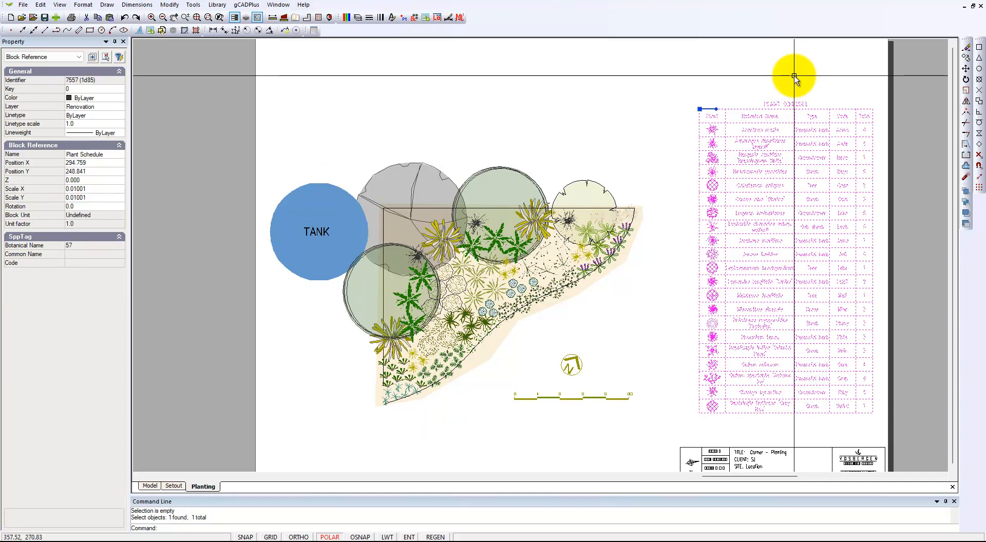
{"action": "key", "text": "Escape"}
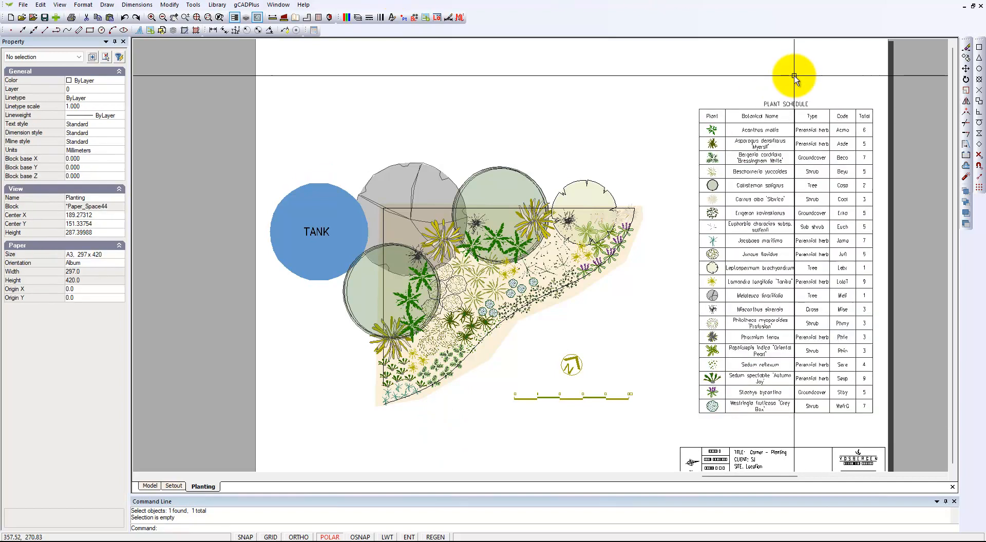
{"action": "left_click", "coordinate": [743, 111]}
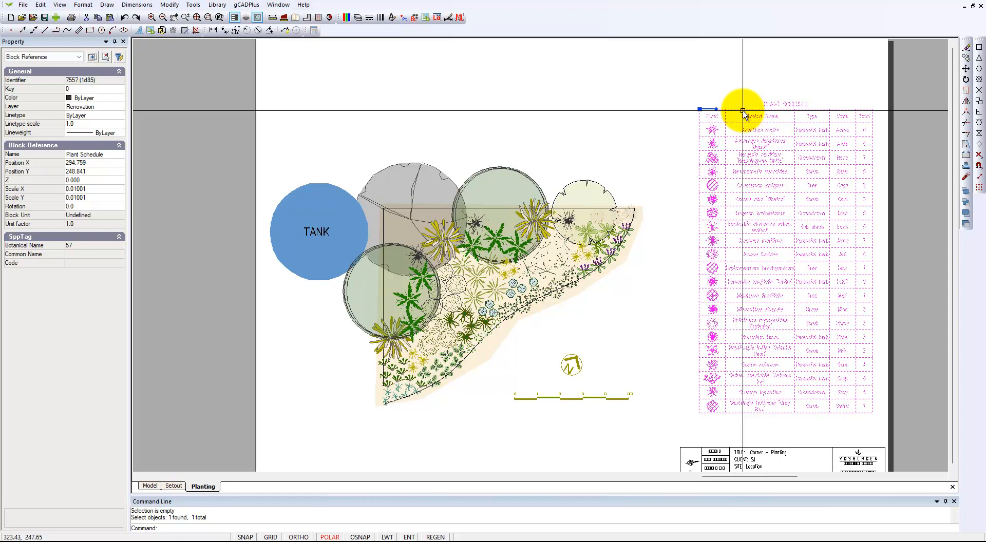
{"action": "key", "text": "Delete"}
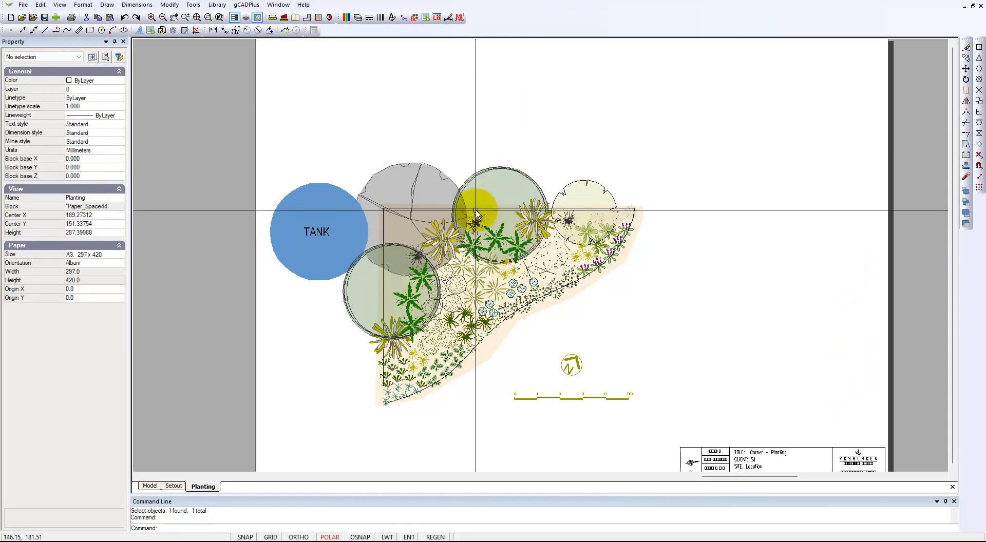
Step: Move the model-space plant schedule well clear of the planting plan, to about X 158269, Y 71912
{"action": "left_click", "coordinate": [154, 486]}
{"action": "scroll", "coordinate": [309, 381], "scroll_direction": "down", "scroll_amount": 4}
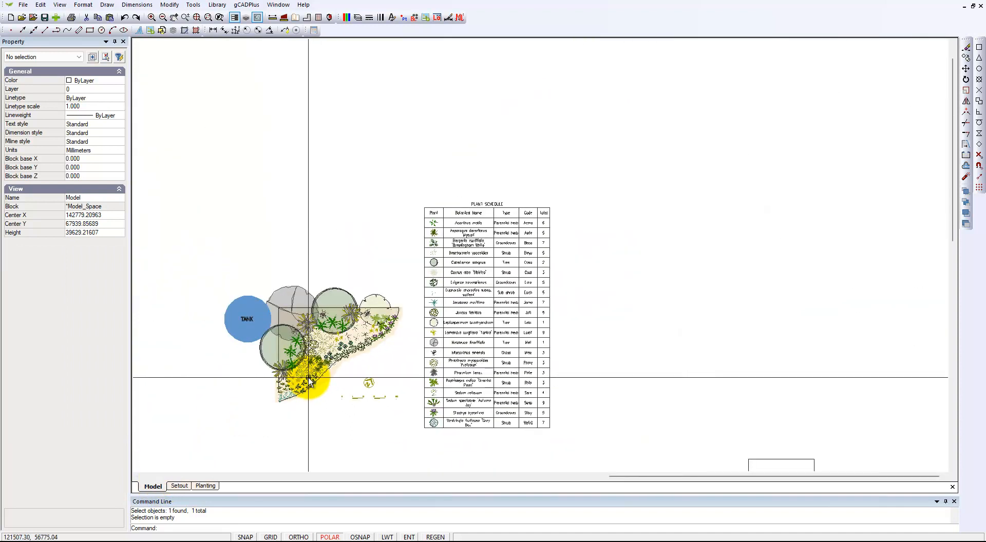
{"action": "left_click", "coordinate": [493, 221]}
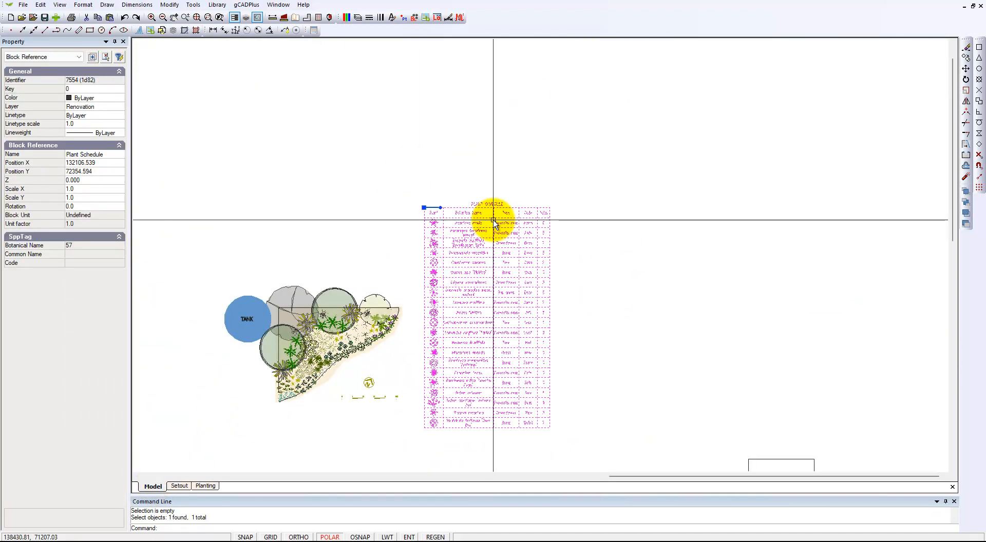
{"action": "left_click", "coordinate": [424, 208]}
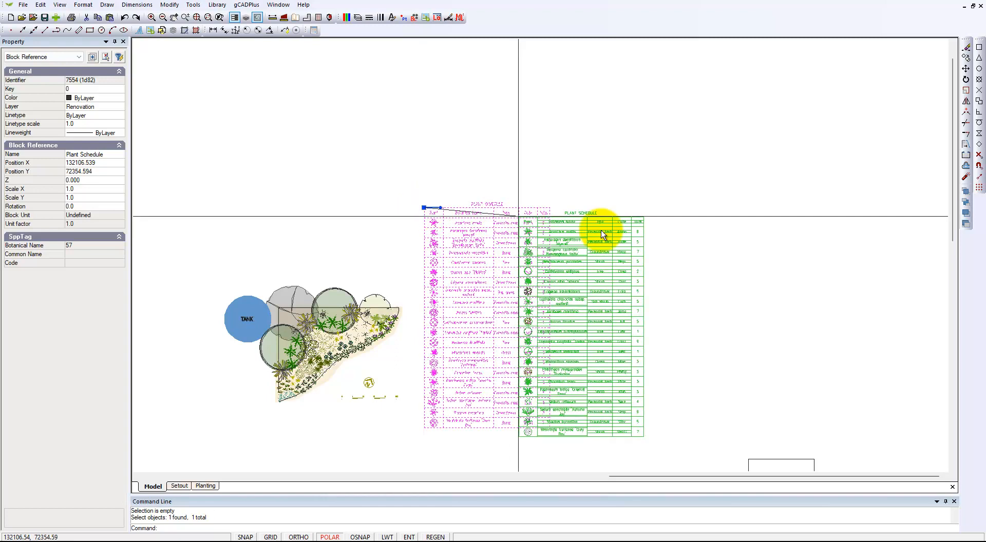
{"action": "left_click", "coordinate": [709, 213]}
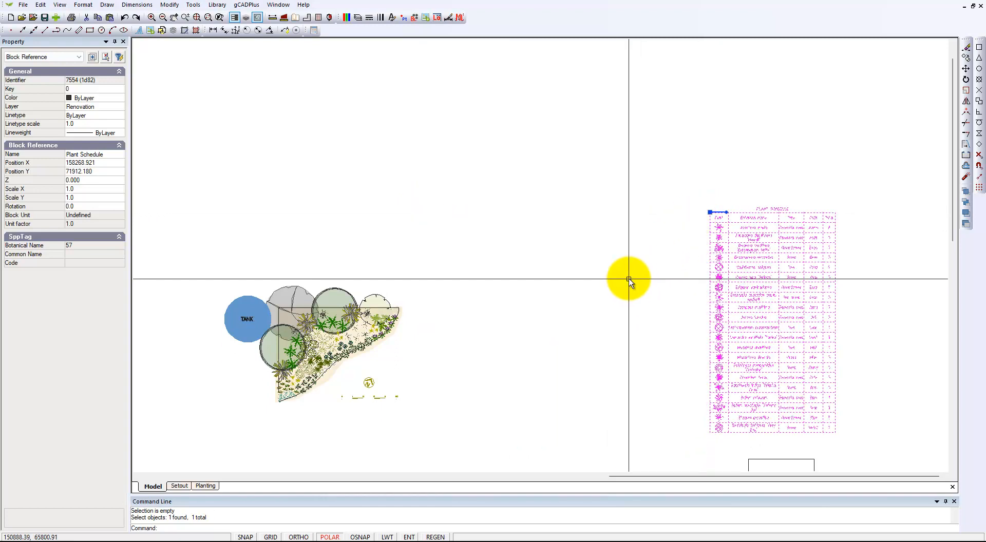
{"action": "key", "text": "Escape"}
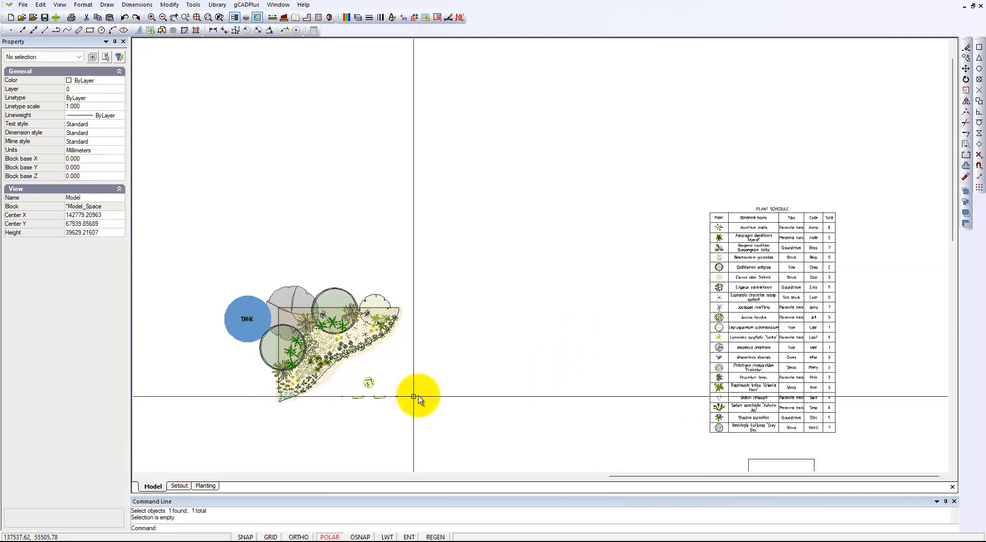
Step: Add a viewport about 113 by 230 mm to the Planting layout, beside the planting plan and above the title block
{"action": "left_click", "coordinate": [205, 486]}
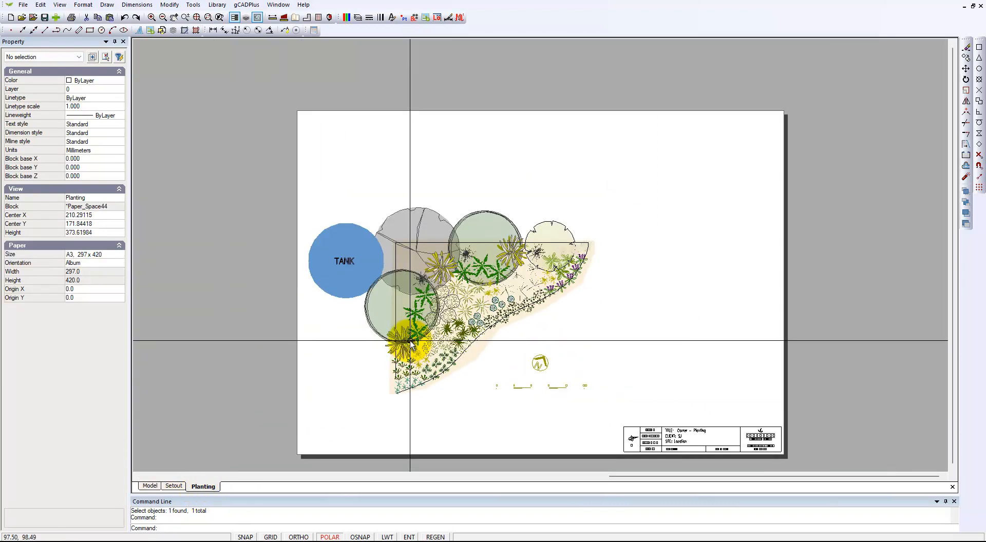
{"action": "right_click", "coordinate": [210, 492]}
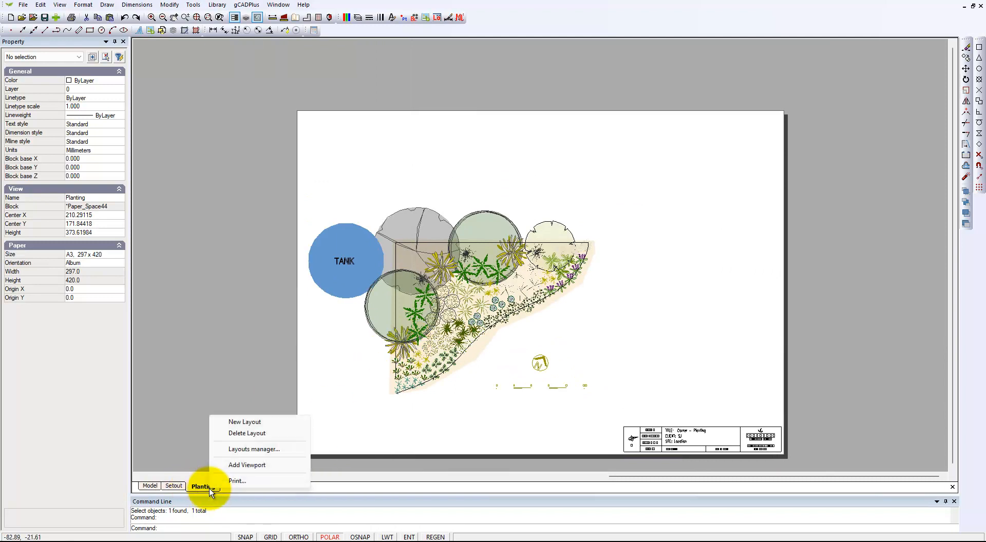
{"action": "left_click", "coordinate": [248, 466]}
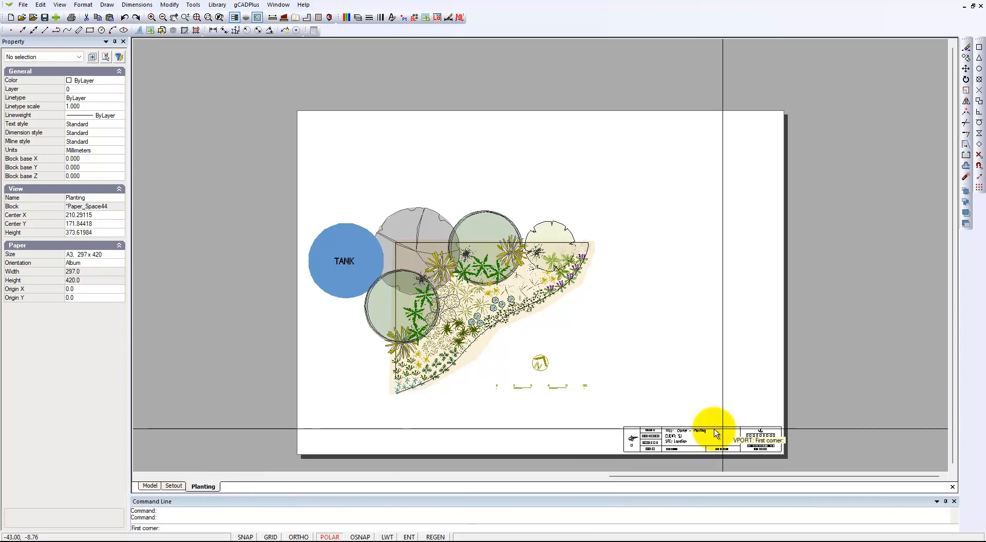
{"action": "left_click", "coordinate": [745, 392]}
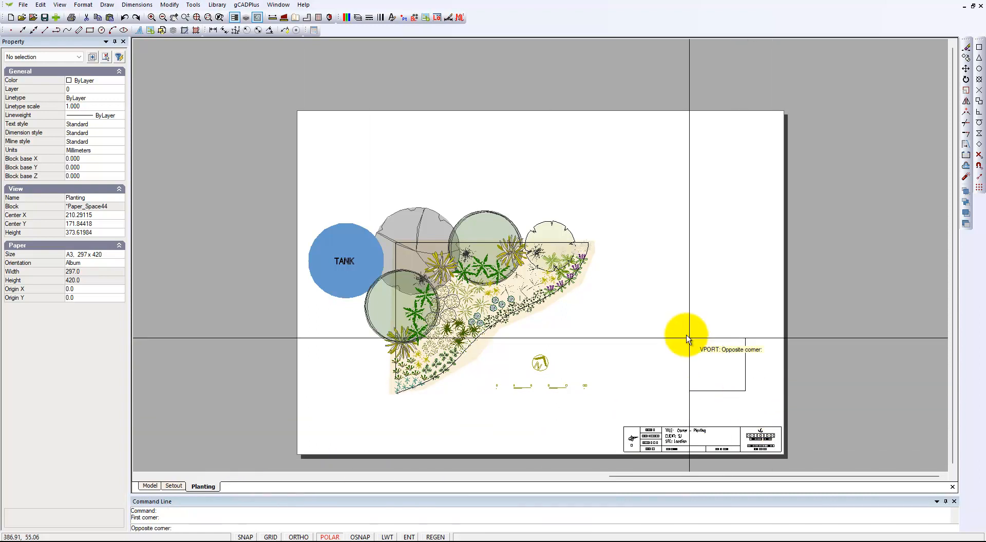
{"action": "left_click", "coordinate": [614, 125]}
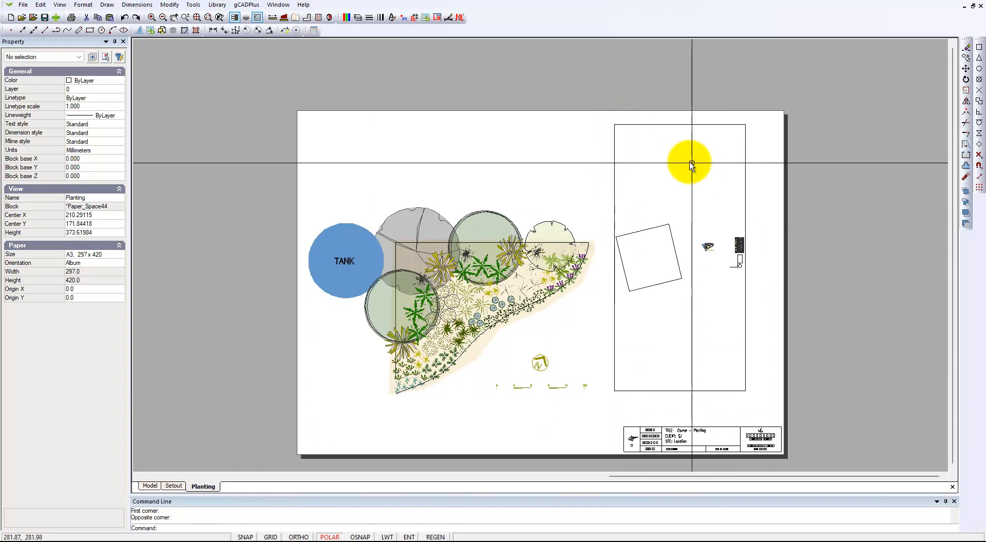
Step: Enlarge the new viewport to about 140 by 235 mm by stretching its upper outer corner towards the sheet edge
{"action": "left_click", "coordinate": [745, 187]}
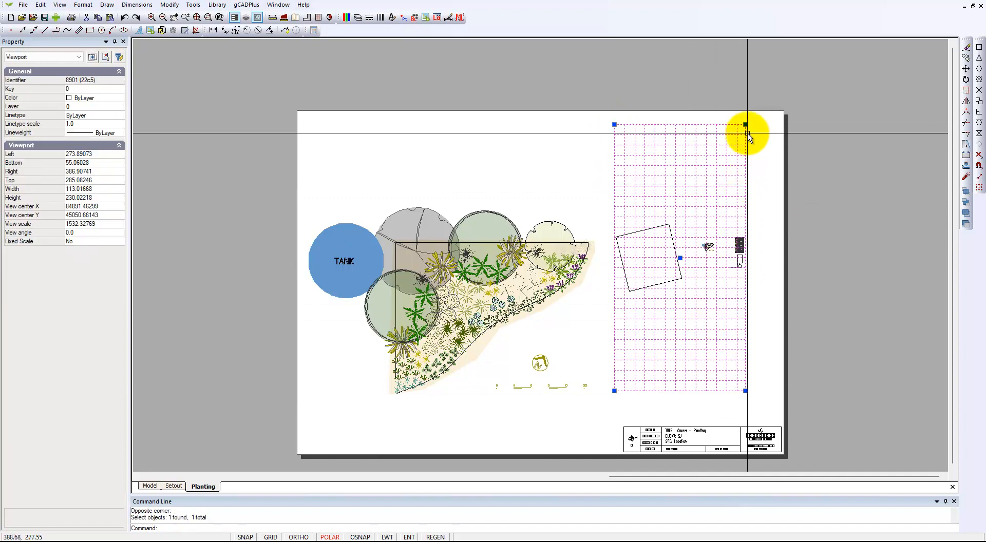
{"action": "left_click", "coordinate": [745, 124]}
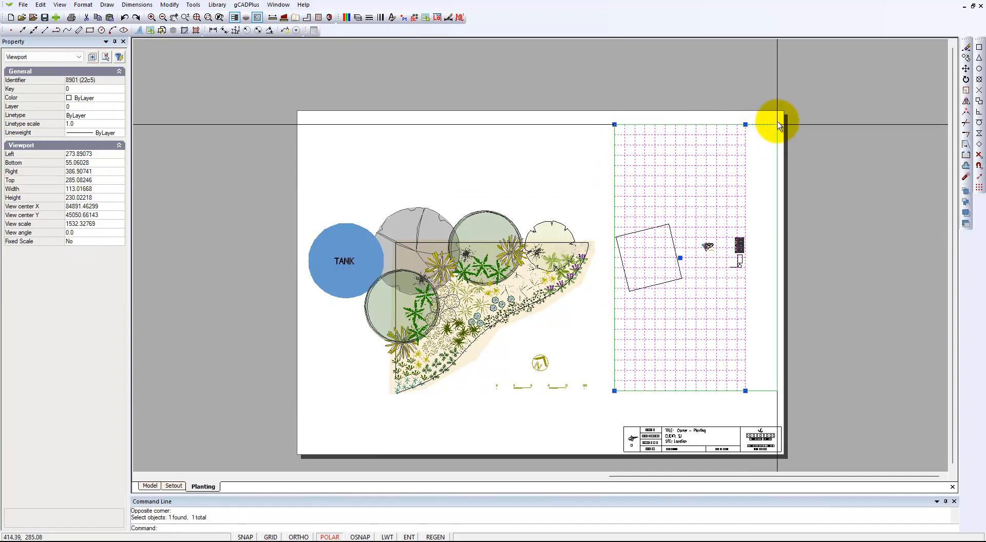
{"action": "left_click", "coordinate": [776, 118]}
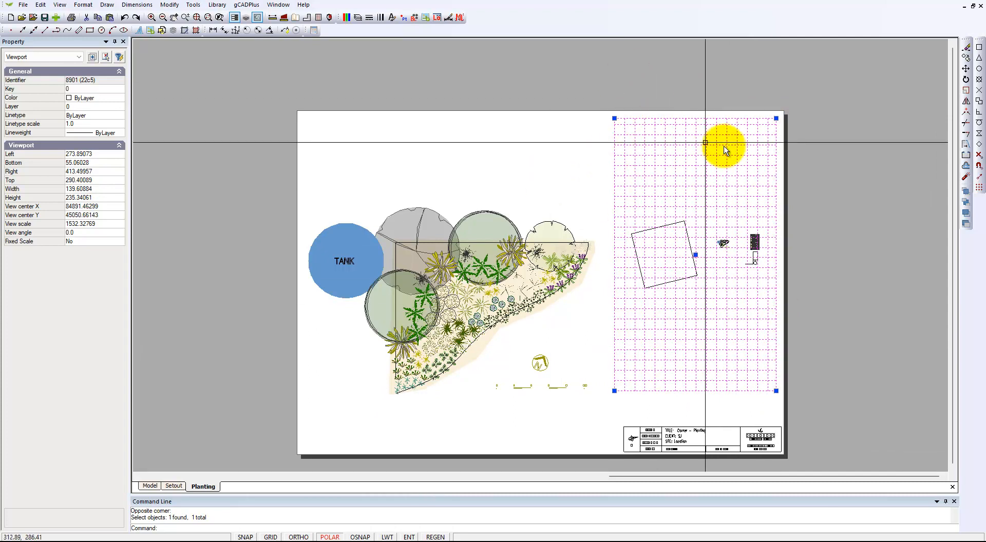
Step: Select both viewports on the Planting layout to check their extents, and clear the selection
{"action": "left_click", "coordinate": [824, 158]}
{"action": "left_click", "coordinate": [477, 87]}
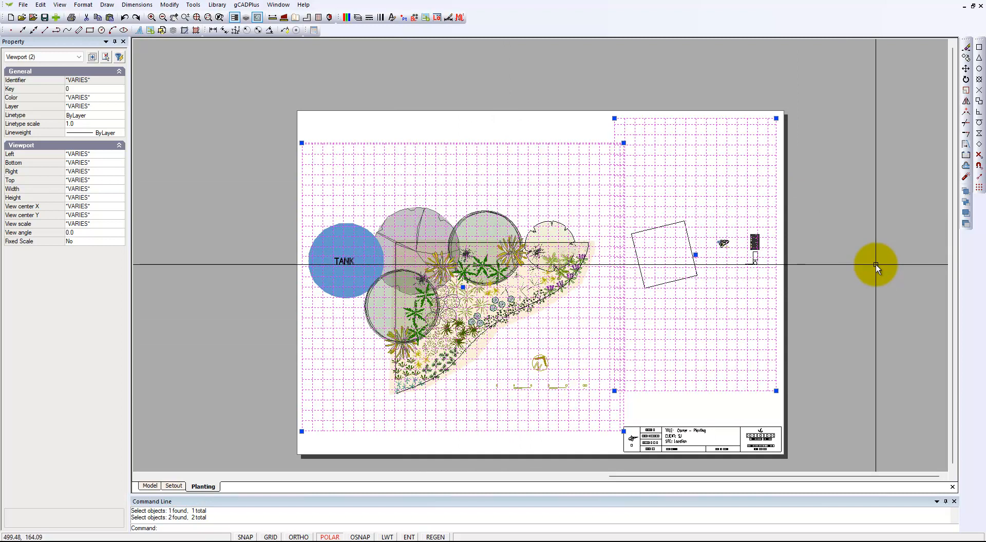
{"action": "right_click", "coordinate": [876, 264]}
{"action": "left_click", "coordinate": [912, 283]}
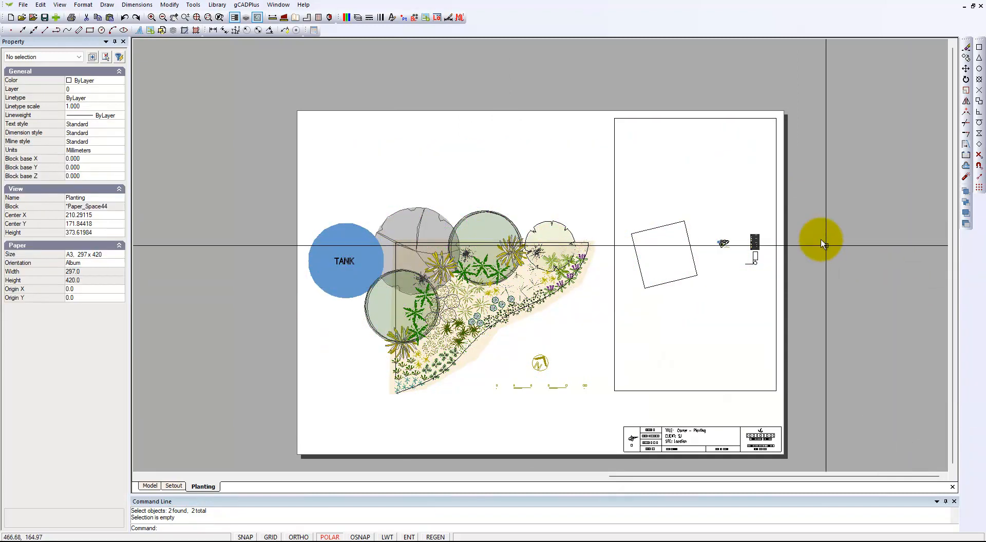
Step: Open the new viewport's view frame in model space, shrink it substantially and move it over the plant schedule
{"action": "left_click", "coordinate": [776, 184]}
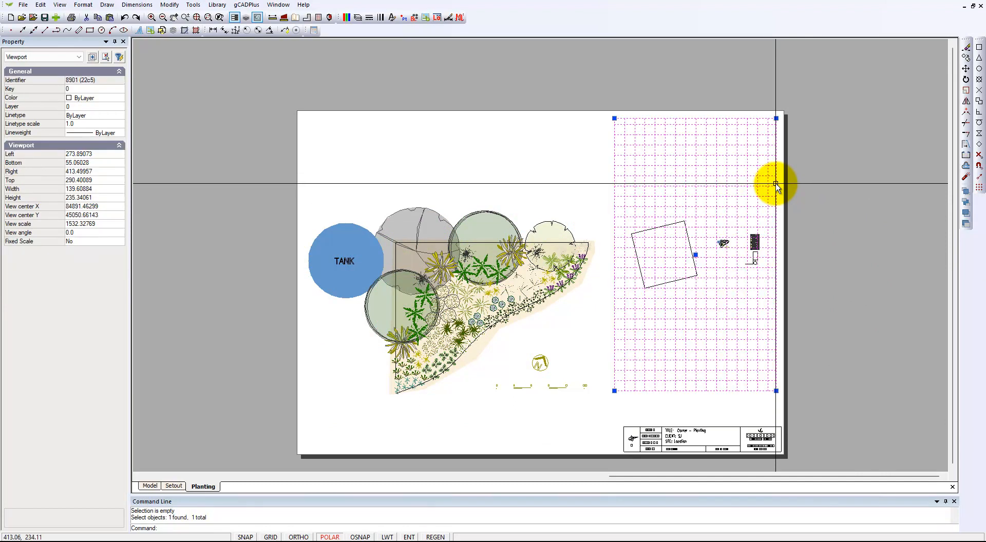
{"action": "double_click", "coordinate": [759, 161]}
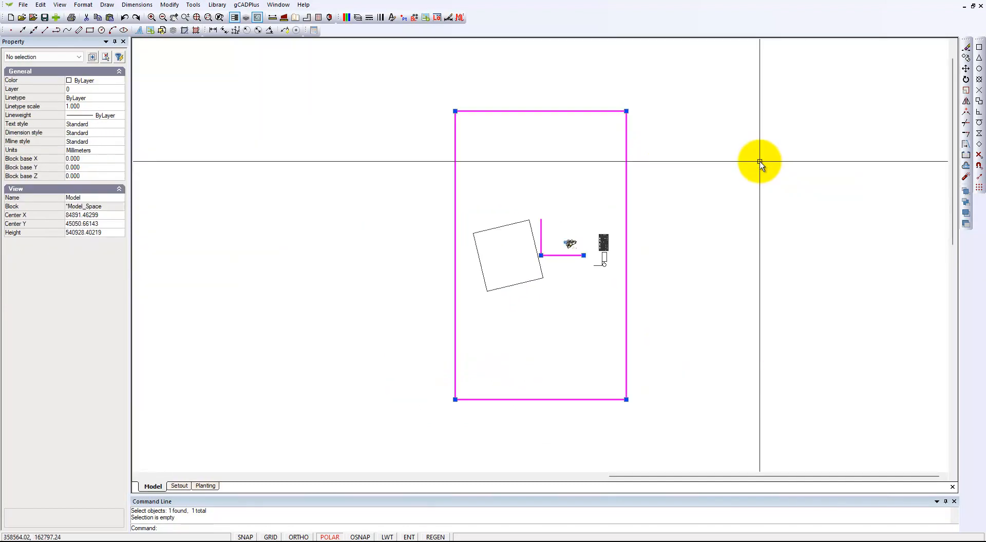
{"action": "left_click", "coordinate": [626, 112]}
{"action": "left_click", "coordinate": [554, 278]}
{"action": "left_click", "coordinate": [541, 255]}
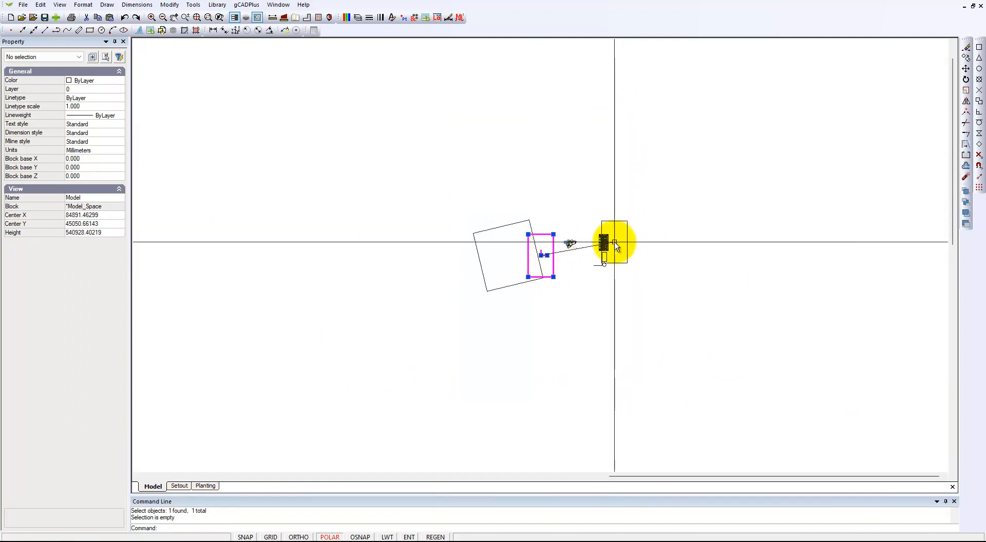
{"action": "left_click", "coordinate": [604, 233]}
Step: Shrink the view frame to just outside the plant schedule, to a view scale of about 104, centre it and display it on the layout
{"action": "scroll", "coordinate": [604, 248], "scroll_direction": "up", "scroll_amount": 6}
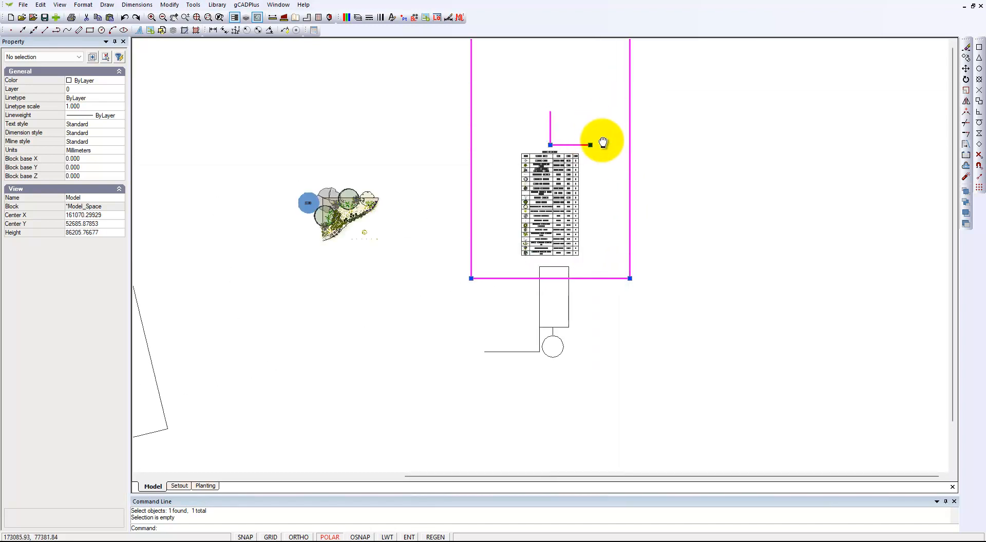
{"action": "middle_click_drag", "start_coordinate": [599, 128], "coordinate": [608, 190]}
{"action": "left_click", "coordinate": [640, 86]}
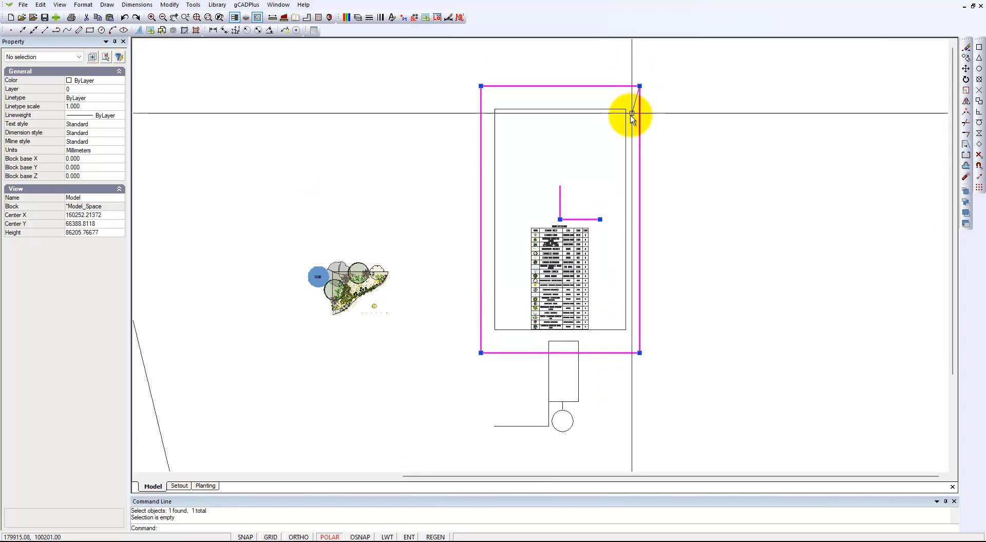
{"action": "left_click", "coordinate": [615, 176]}
{"action": "left_click_drag", "start_coordinate": [567, 217], "coordinate": [566, 276]}
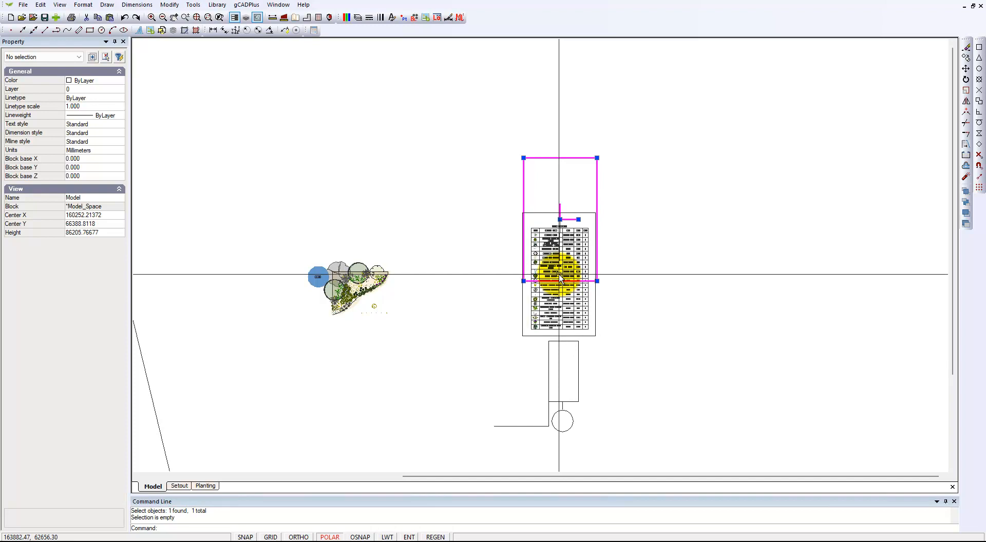
{"action": "left_click", "coordinate": [561, 278]}
{"action": "left_click", "coordinate": [592, 215]}
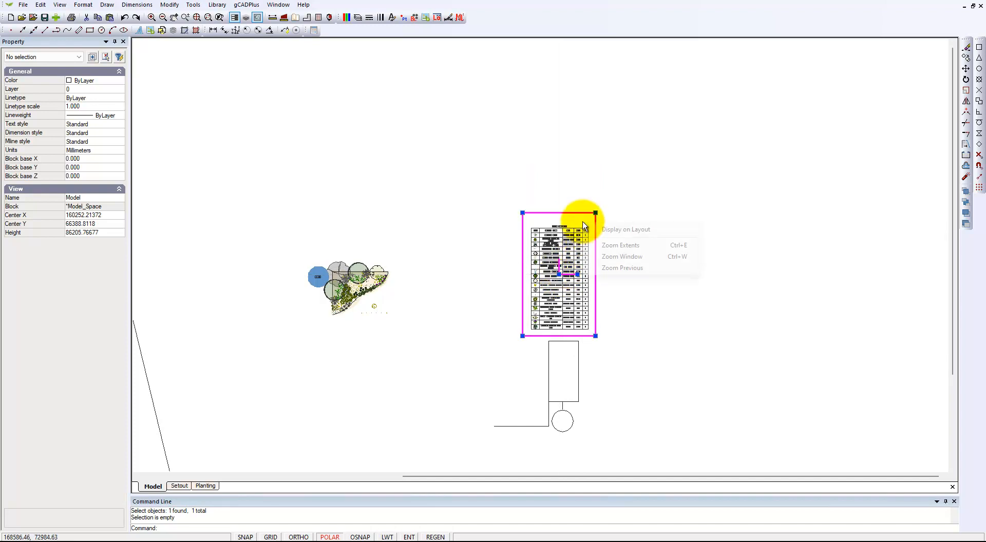
{"action": "right_click", "coordinate": [596, 219]}
{"action": "left_click", "coordinate": [619, 223]}
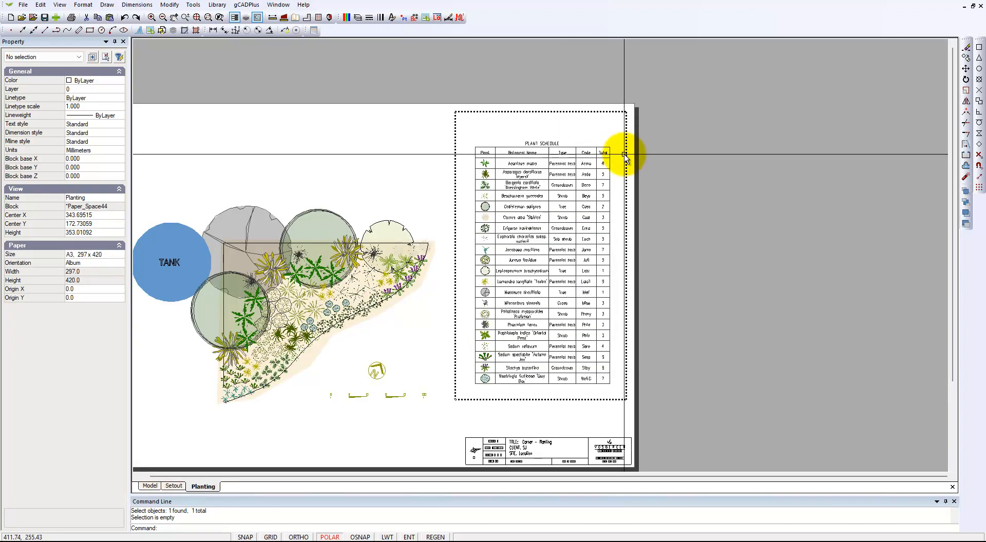
Step: Move the plant schedule viewport towards the sheet's upper outer corner, to about Left 280 and Bottom 65 mm
{"action": "scroll", "coordinate": [724, 282], "scroll_direction": "down", "scroll_amount": 1}
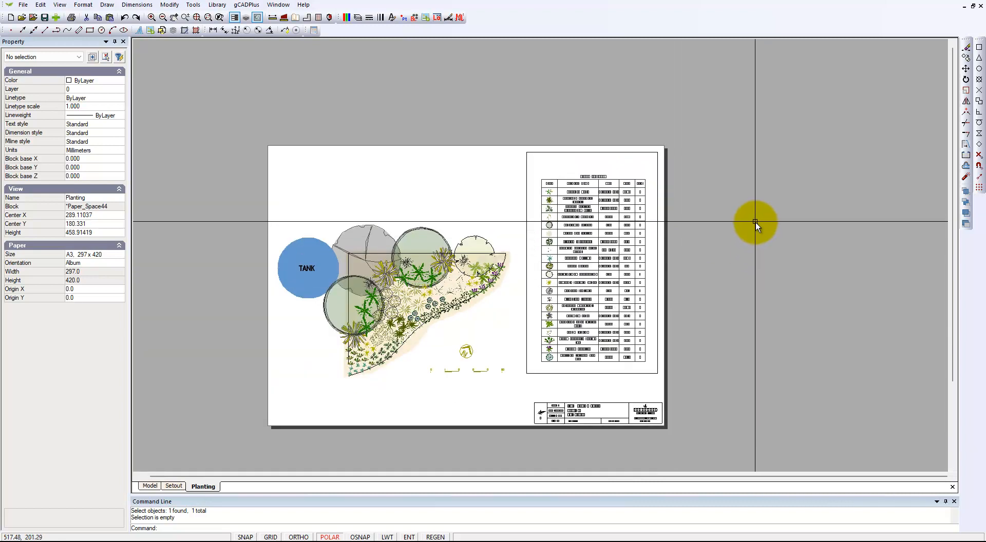
{"action": "left_click", "coordinate": [647, 153]}
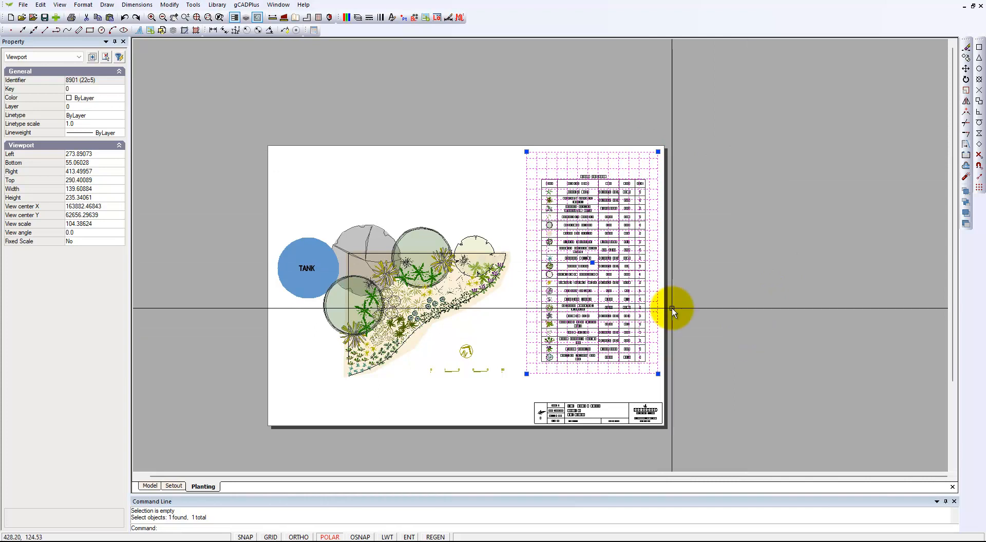
{"action": "key", "text": "Escape"}
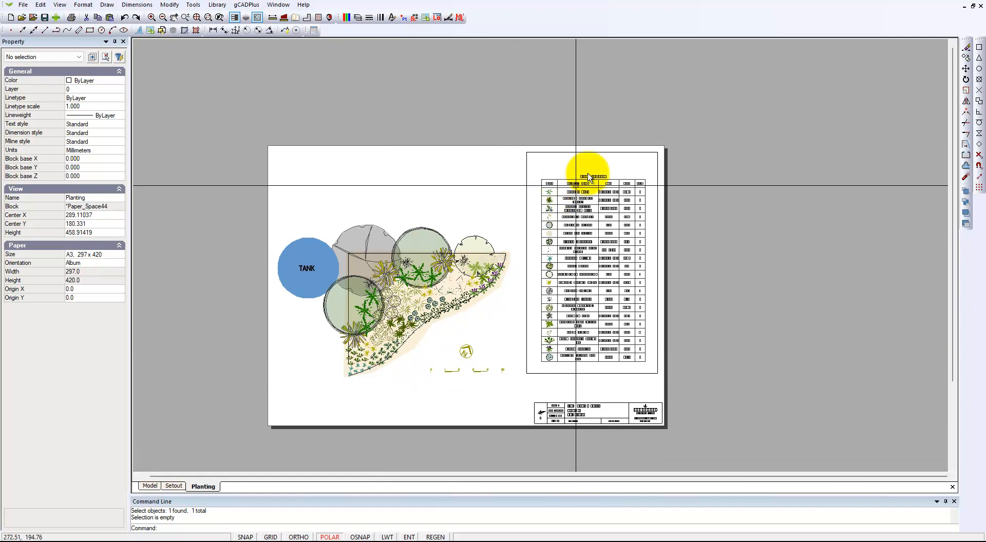
{"action": "left_click", "coordinate": [611, 152]}
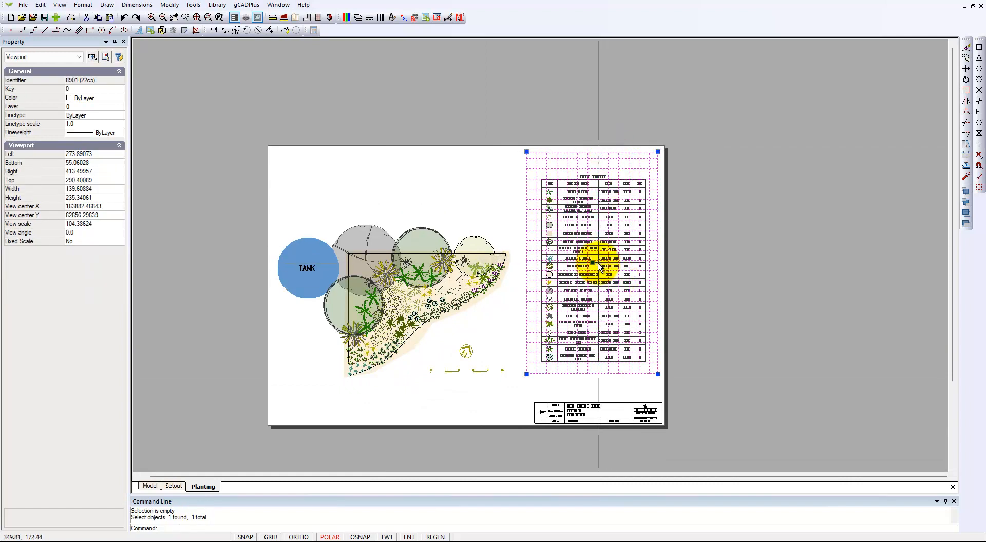
{"action": "mouse_move", "coordinate": [593, 263]}
{"action": "left_mouse_down"}
{"action": "mouse_move", "coordinate": [612, 254]}
{"action": "mouse_move", "coordinate": [598, 254]}
{"action": "left_mouse_up"}
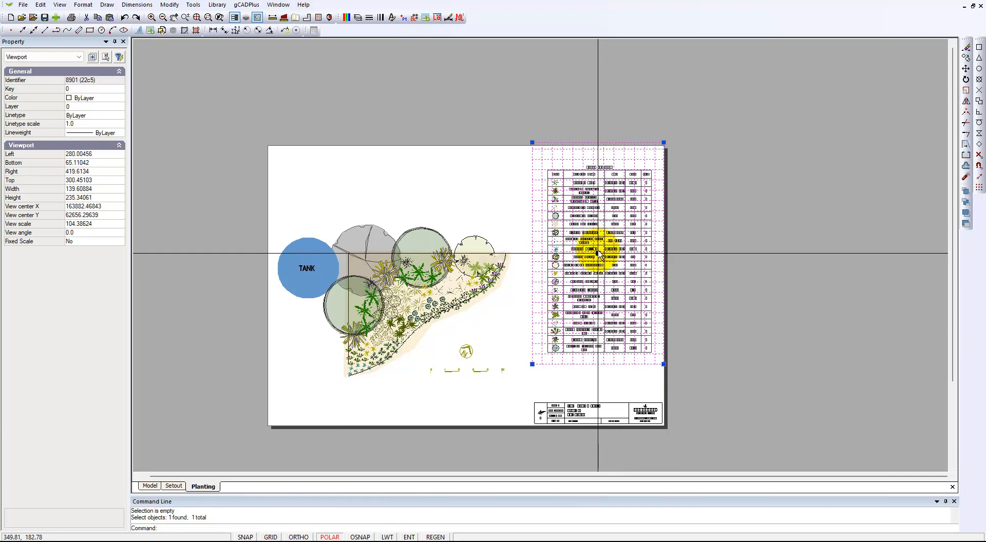
Step: Tighten the schedule viewport's model-space frame to a view scale of about 96, shift it slightly sideways and display it on the layout
{"action": "double_click", "coordinate": [659, 175]}
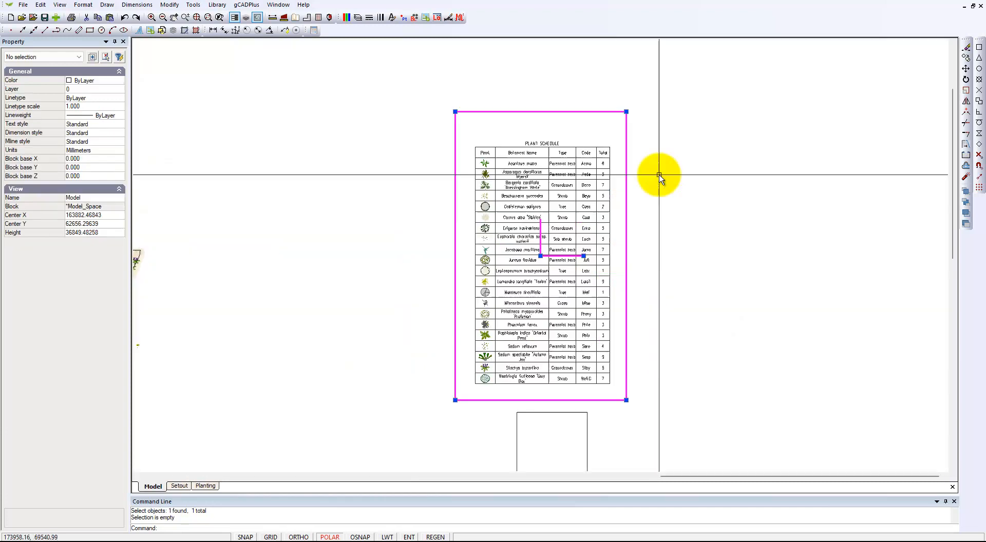
{"action": "left_click", "coordinate": [626, 126]}
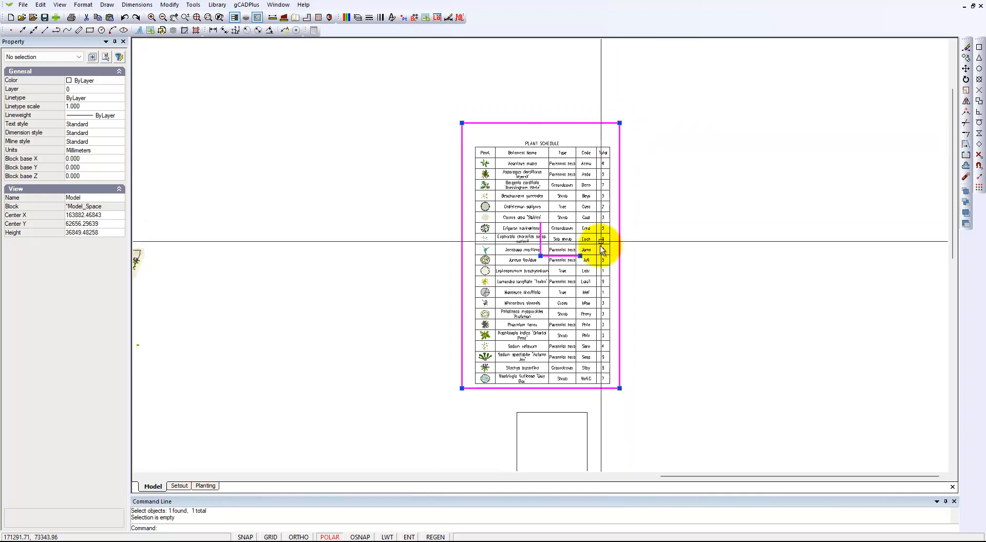
{"action": "left_click", "coordinate": [546, 257]}
{"action": "right_click", "coordinate": [595, 139]}
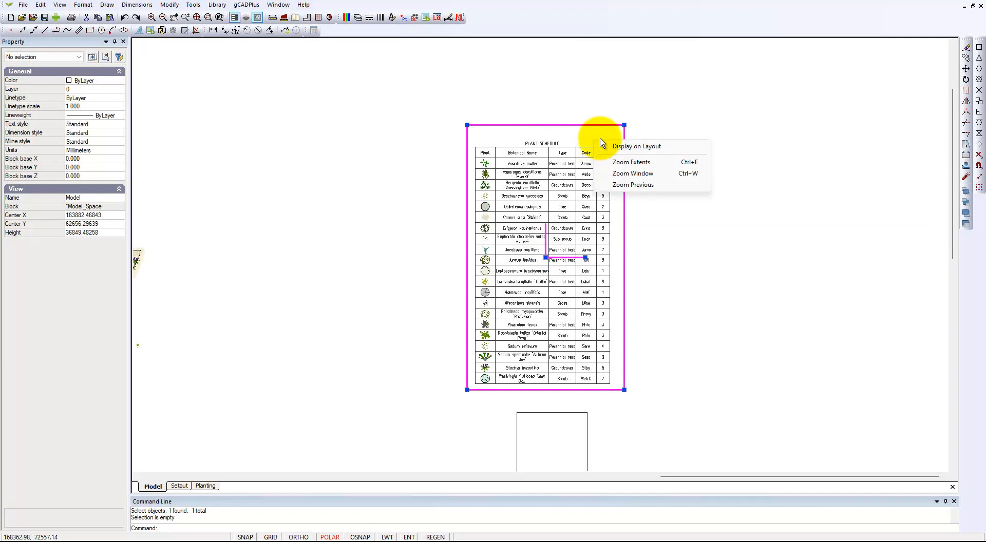
{"action": "left_click", "coordinate": [624, 147]}
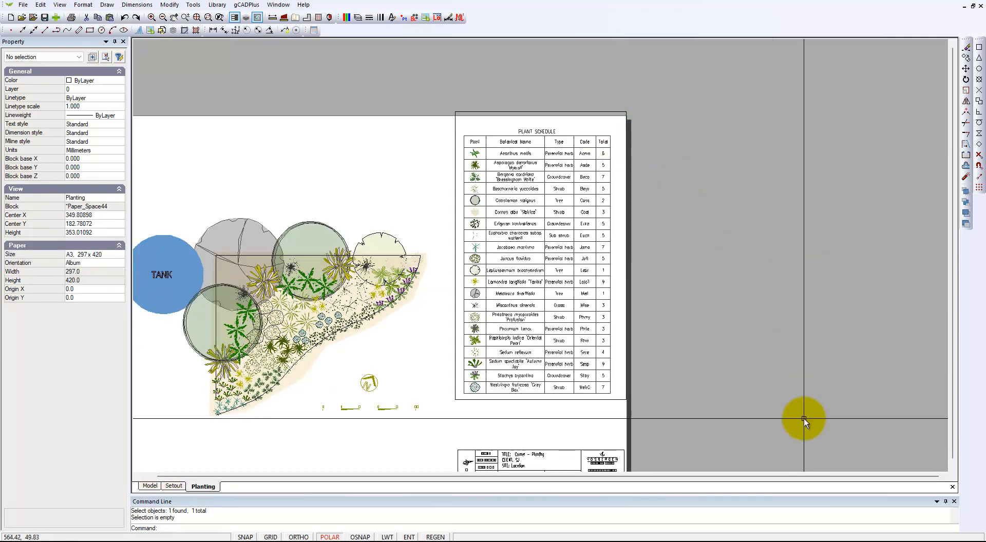
Step: Set the plant schedule viewport's color to 255 so its border blends into the white sheet, and clear the selection
{"action": "left_click", "coordinate": [620, 399]}
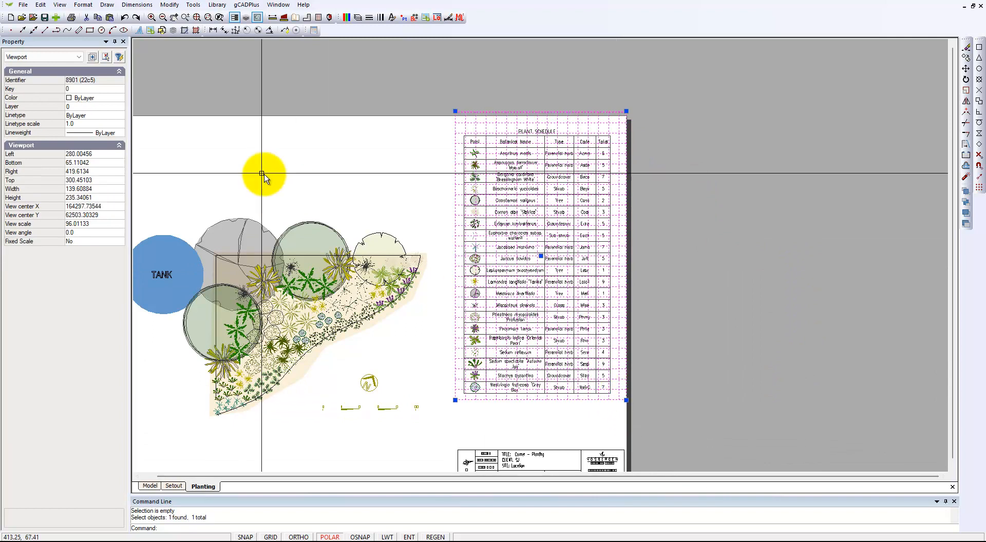
{"action": "left_click", "coordinate": [119, 99]}
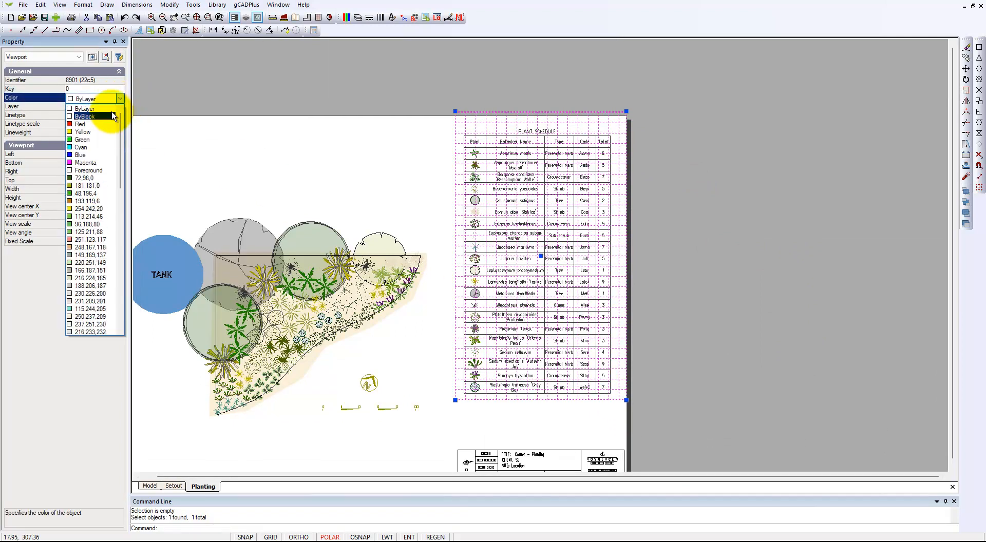
{"action": "left_click_drag", "start_coordinate": [125, 178], "coordinate": [139, 325]}
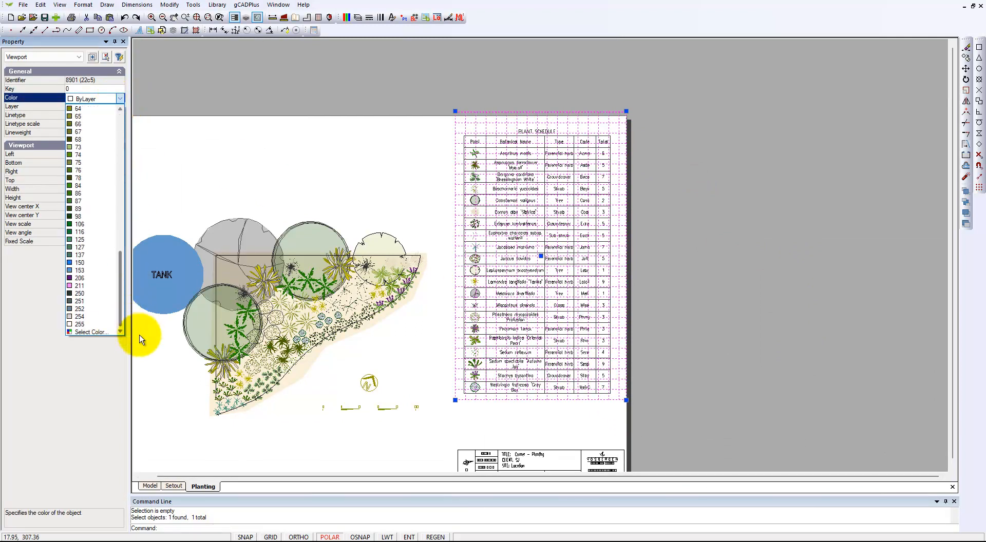
{"action": "left_click", "coordinate": [97, 324]}
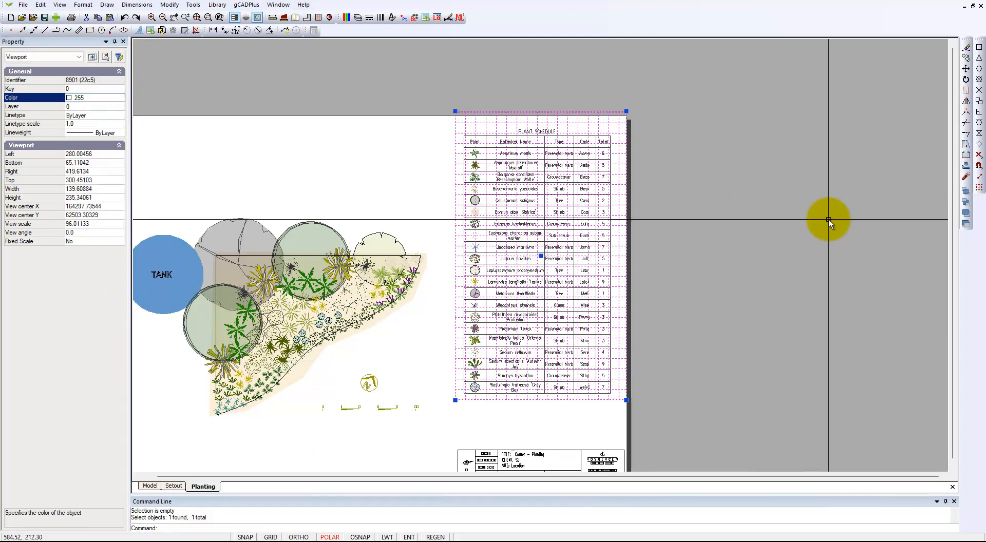
{"action": "key", "text": "Escape"}
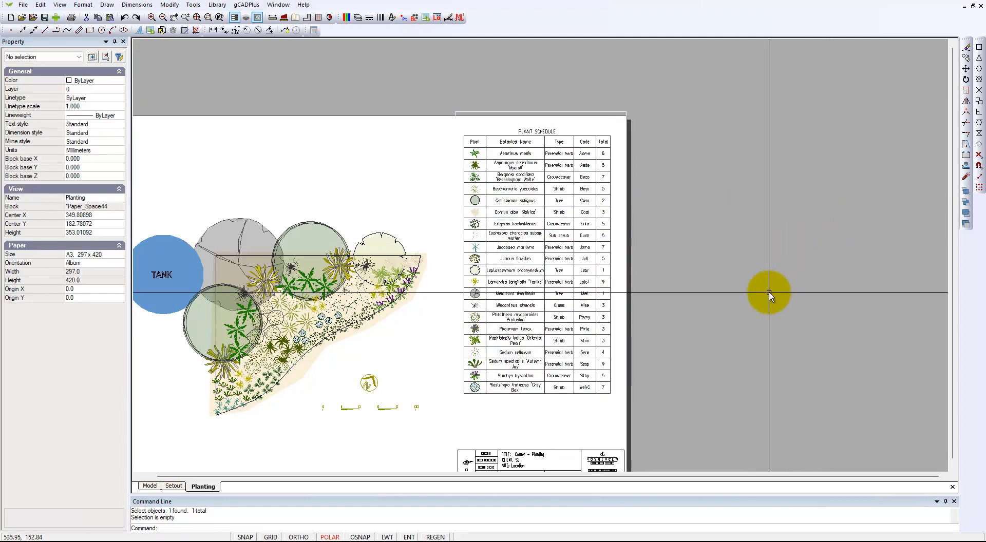
Step: Move the plant schedule viewport about 15 mm straight down towards the title block, to about Bottom 50 mm
{"action": "left_click", "coordinate": [576, 113]}
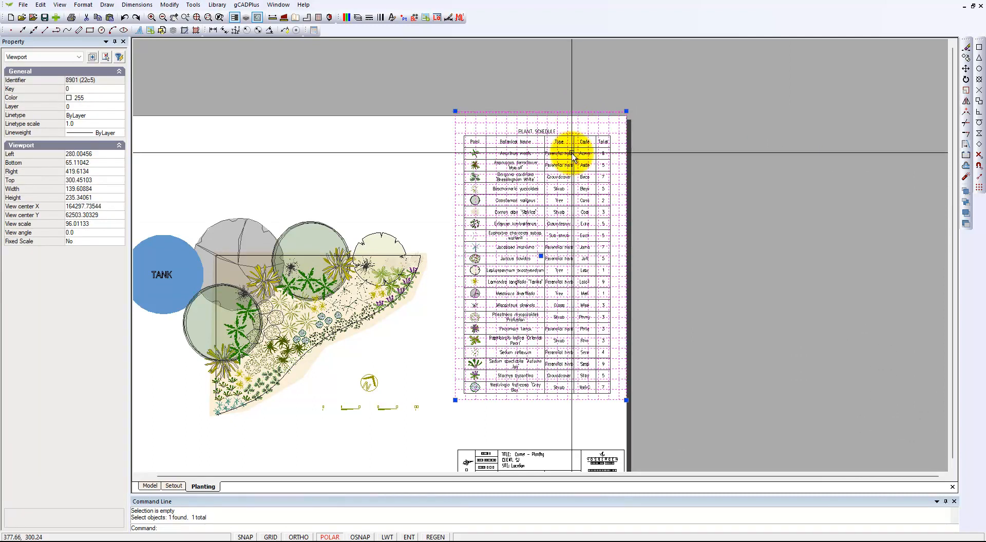
{"action": "left_click", "coordinate": [540, 274]}
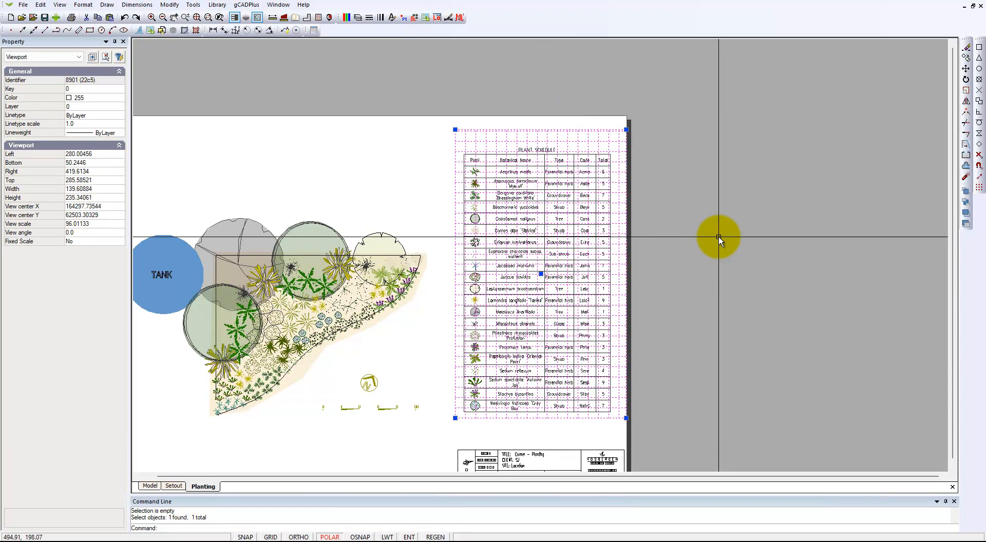
{"action": "key", "text": "Escape"}
{"action": "middle_click_drag", "start_coordinate": [824, 312], "coordinate": [985, 294]}
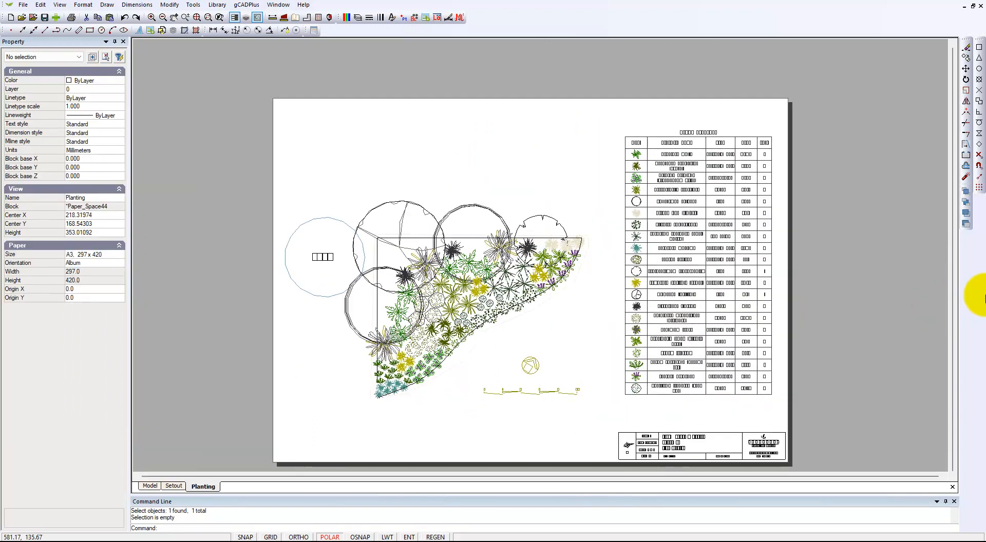
Step: Shrink the planting plan viewport's model-space frame to a view scale of about 51 and display it on the layout
{"action": "left_click", "coordinate": [488, 436]}
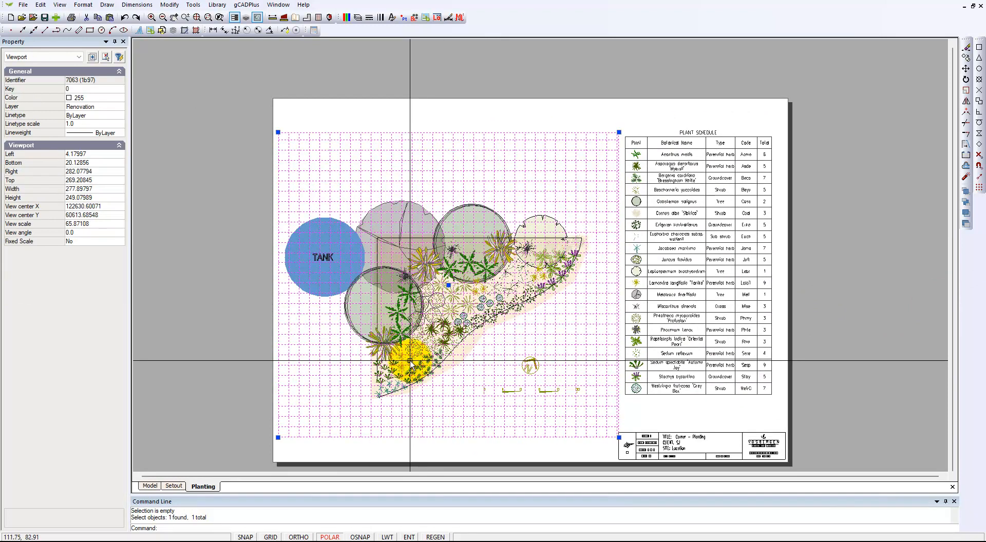
{"action": "double_click", "coordinate": [487, 369]}
{"action": "left_click", "coordinate": [701, 112]}
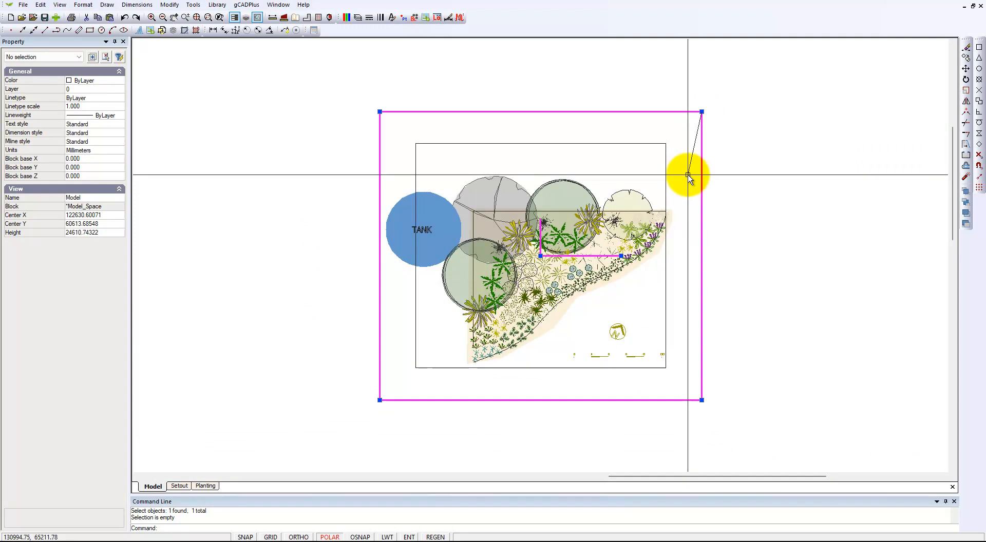
{"action": "key", "text": "Escape"}
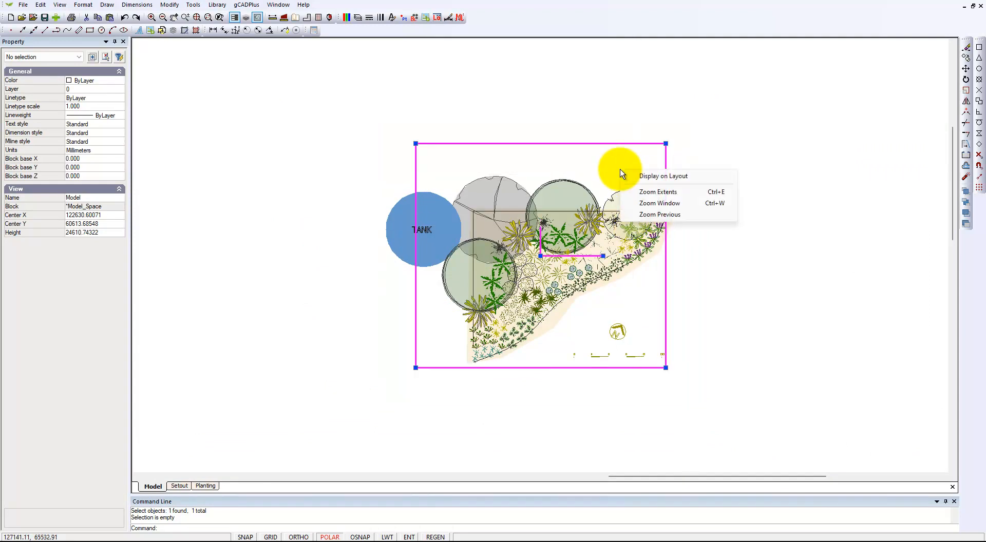
{"action": "left_click", "coordinate": [661, 176]}
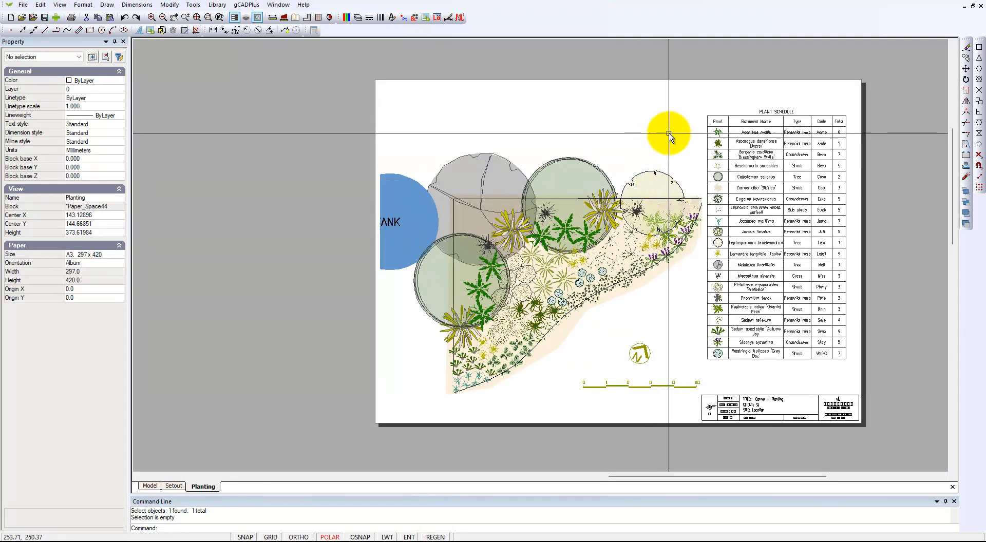
Step: Enlarge the planting plan viewport to about 278 by 285 mm by stretching its upper and lower edges towards the sheet edges
{"action": "left_click", "coordinate": [693, 110]}
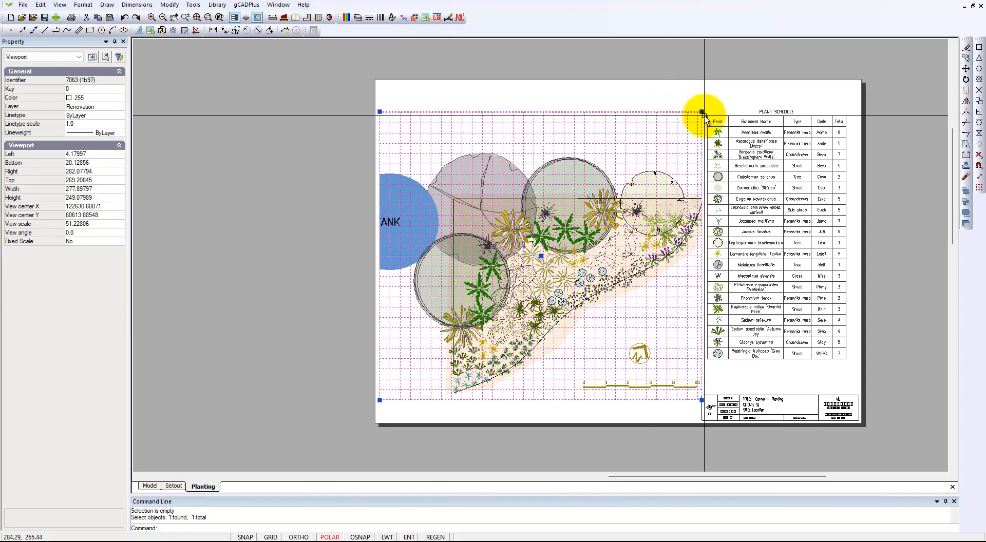
{"action": "left_click", "coordinate": [703, 111]}
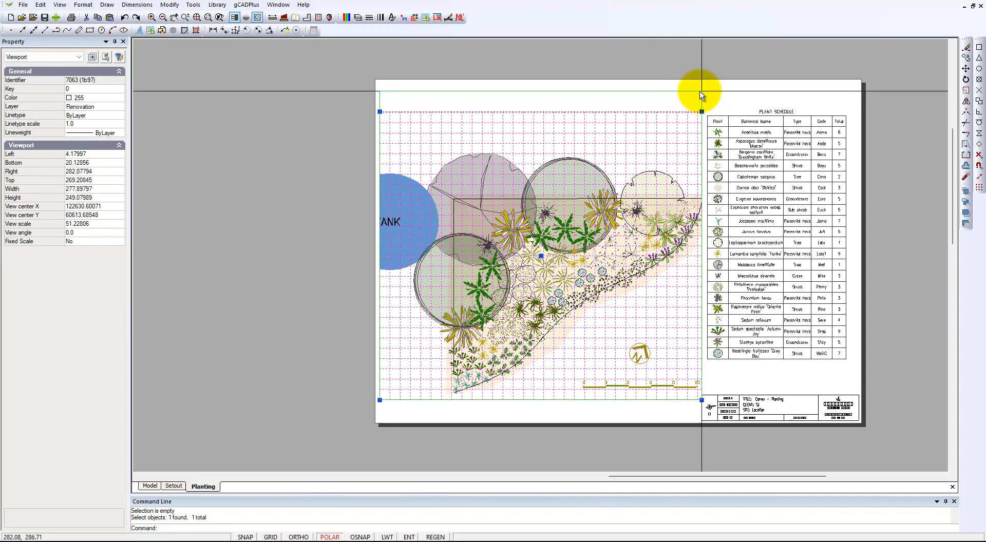
{"action": "left_click", "coordinate": [703, 88]}
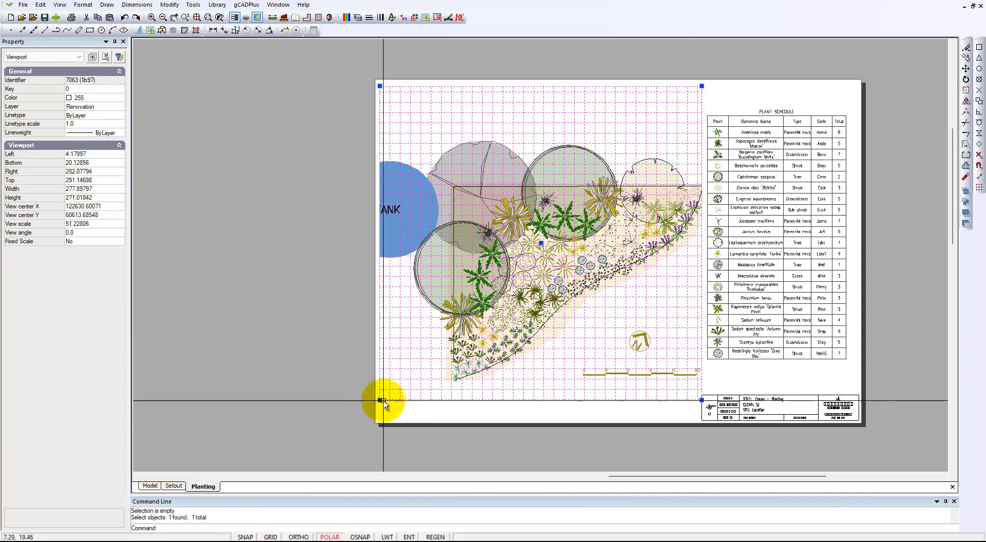
{"action": "left_click", "coordinate": [379, 416]}
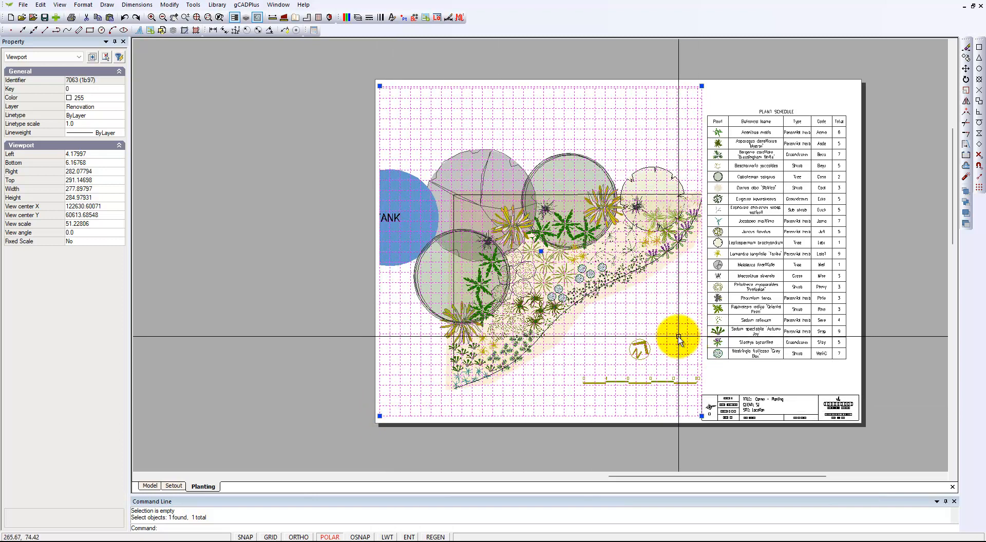
Step: Shrink the planting plan viewport's model-space frame slightly, shift it away from the tank to fit the planting bed, and display it on the layout
{"action": "double_click", "coordinate": [672, 322]}
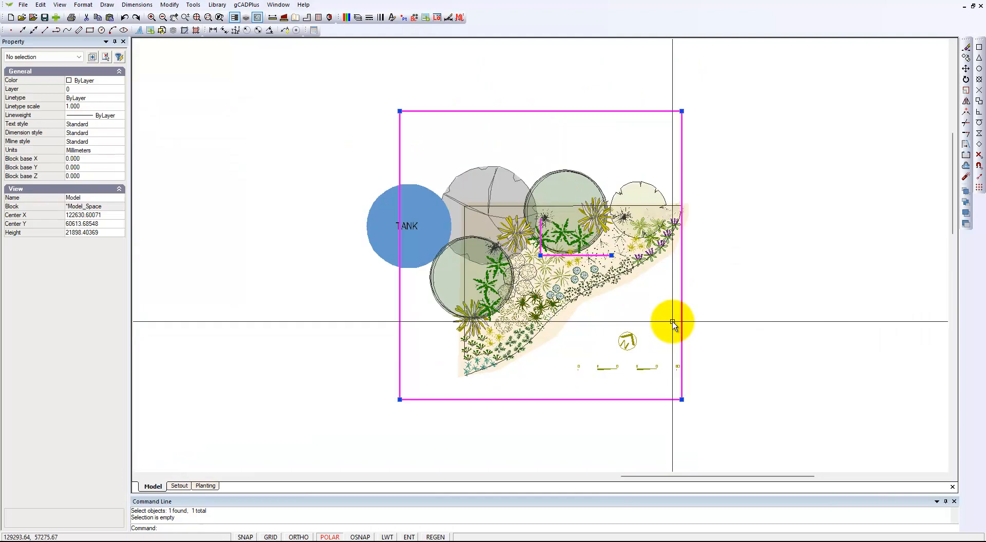
{"action": "left_click", "coordinate": [541, 256]}
{"action": "left_click", "coordinate": [555, 252]}
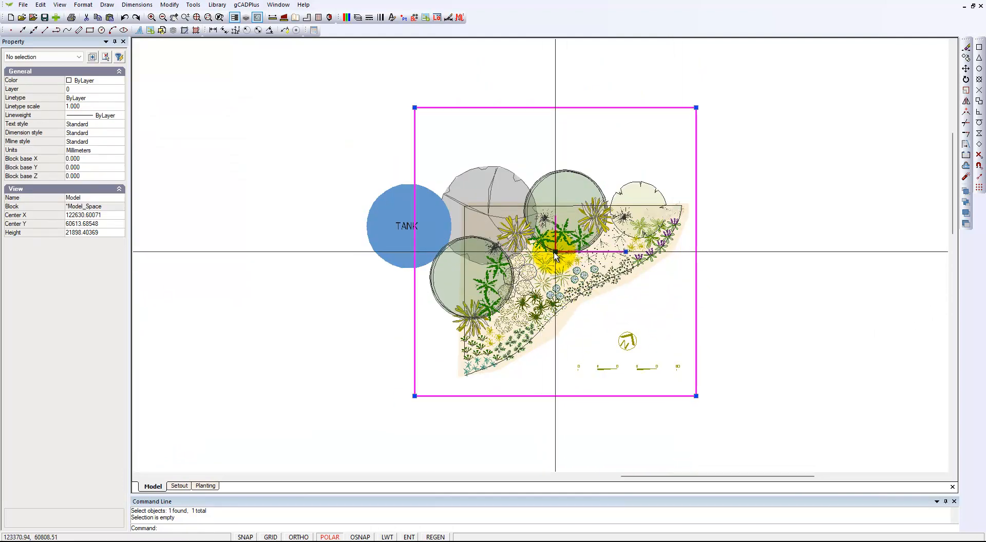
{"action": "left_click", "coordinate": [696, 108]}
{"action": "left_click", "coordinate": [687, 117]}
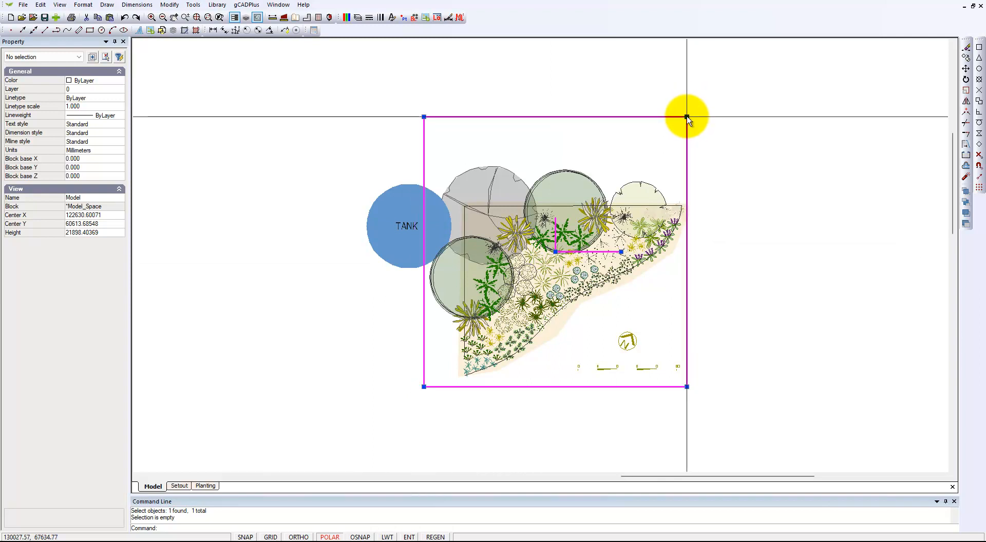
{"action": "left_click", "coordinate": [555, 252]}
{"action": "left_click", "coordinate": [559, 251]}
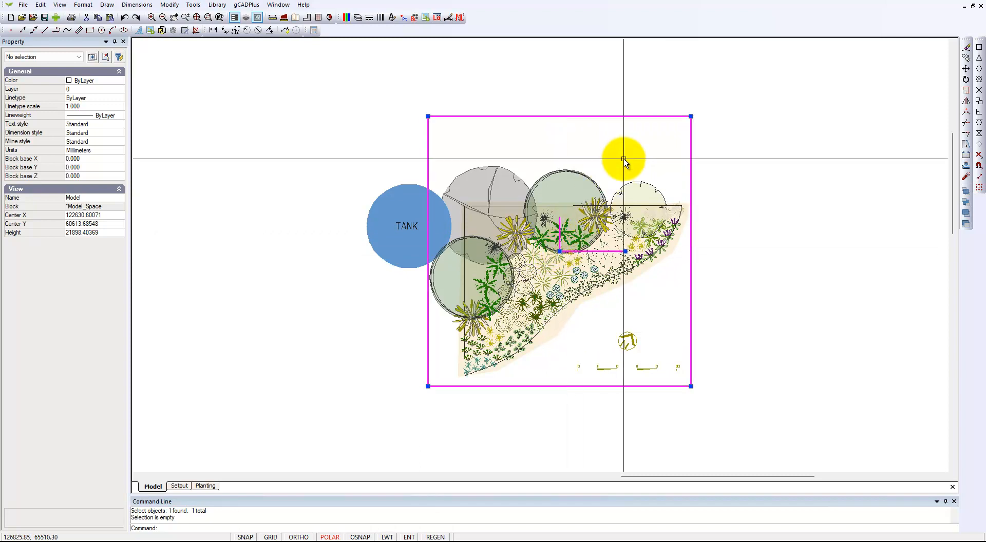
{"action": "right_click", "coordinate": [624, 160]}
{"action": "left_click", "coordinate": [645, 166]}
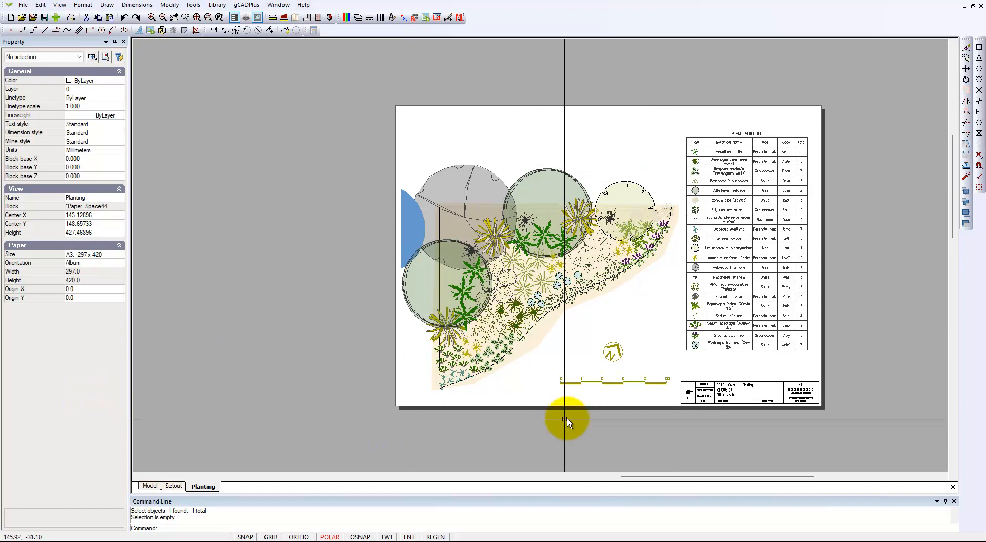
Step: Move the planting title block up and inward from the sheet's corner to about X 412.6, Y 8.45, and clear the selection
{"action": "left_click", "coordinate": [720, 397]}
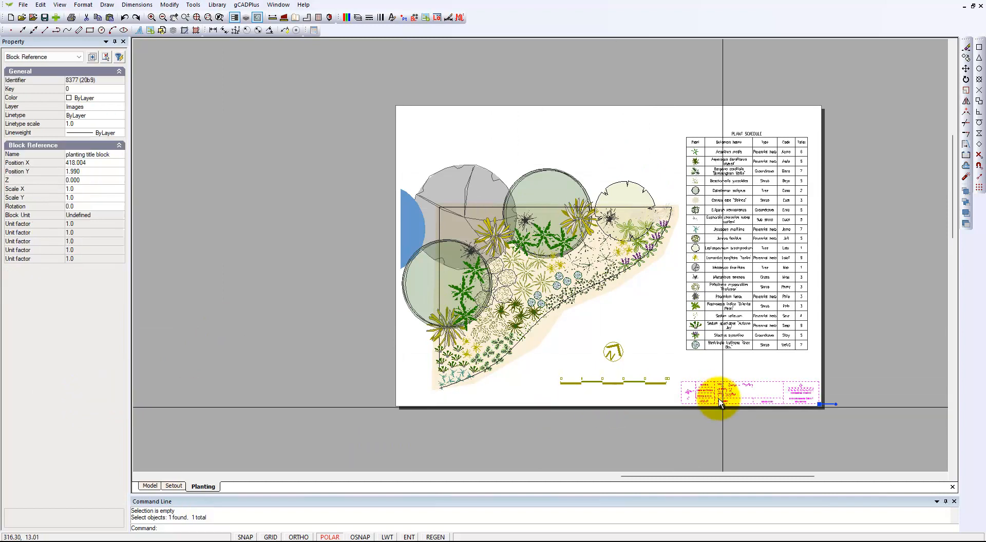
{"action": "left_click", "coordinate": [820, 405]}
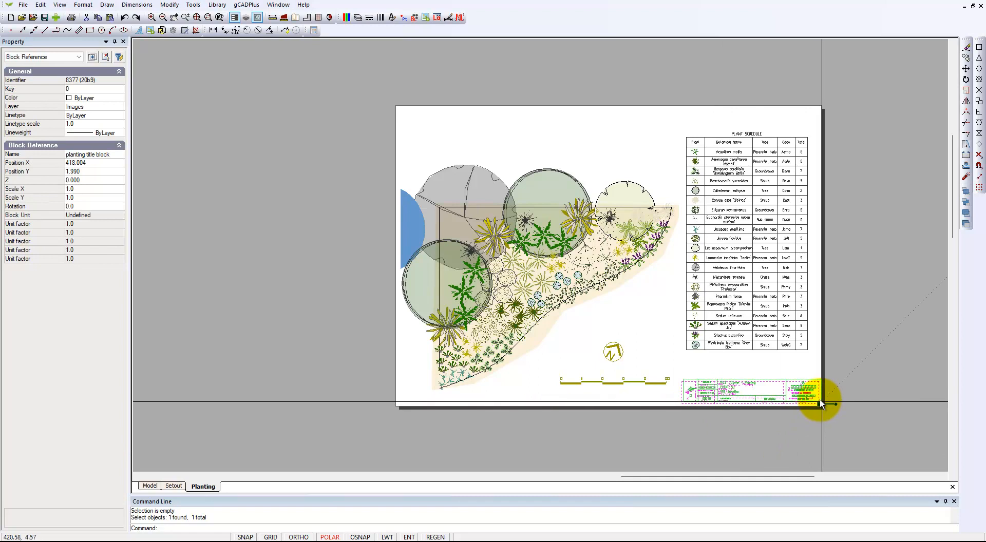
{"action": "left_click", "coordinate": [818, 397]}
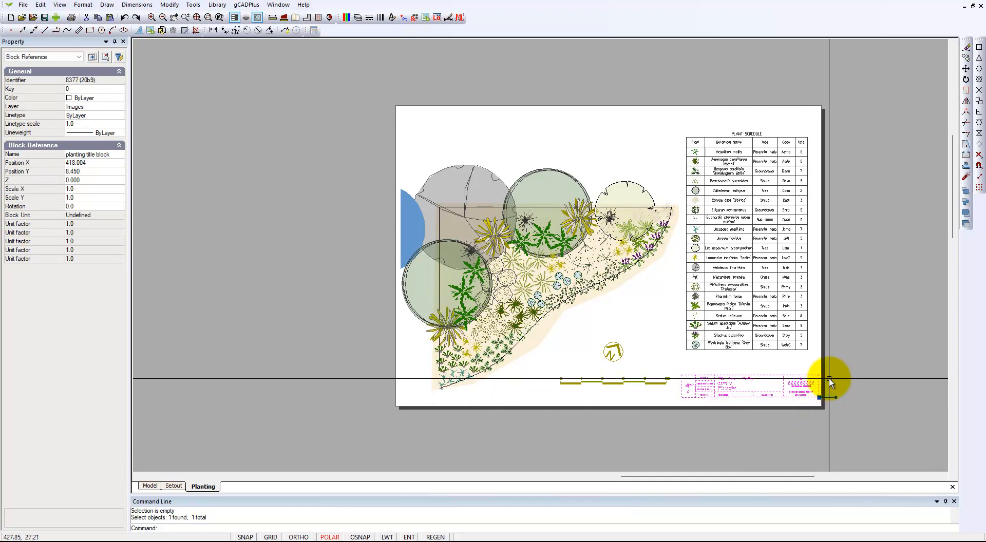
{"action": "key", "text": "Escape"}
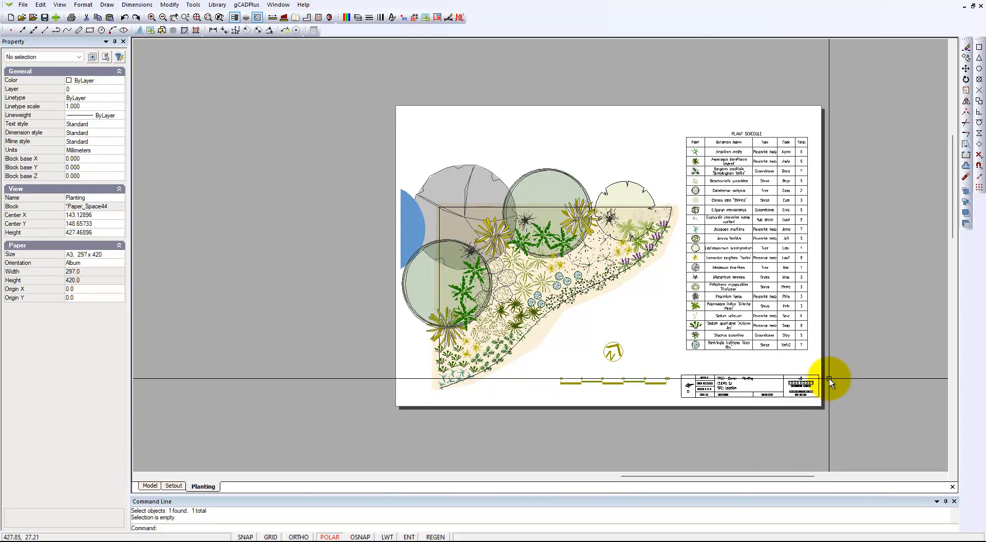
{"action": "left_click", "coordinate": [743, 396]}
{"action": "left_click", "coordinate": [819, 398]}
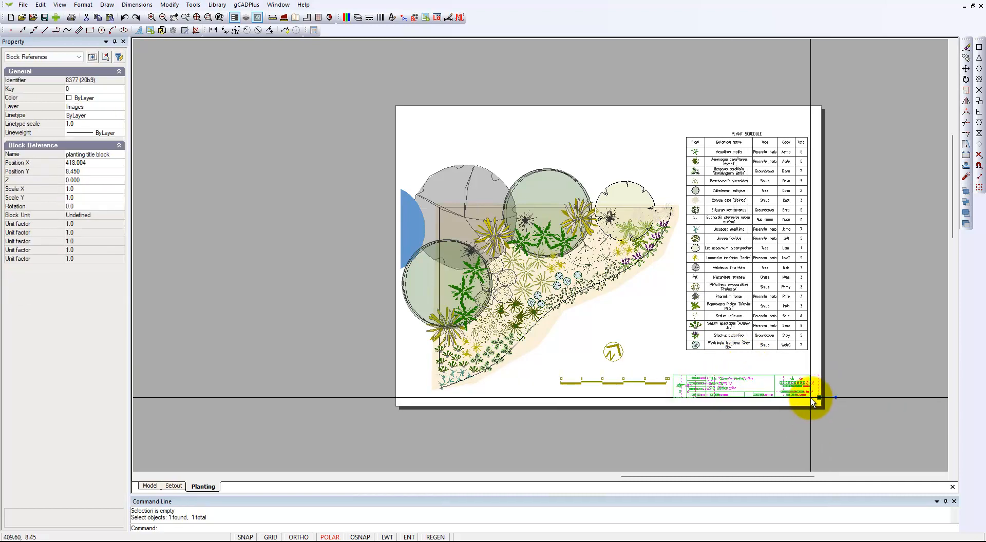
{"action": "left_click", "coordinate": [813, 398]}
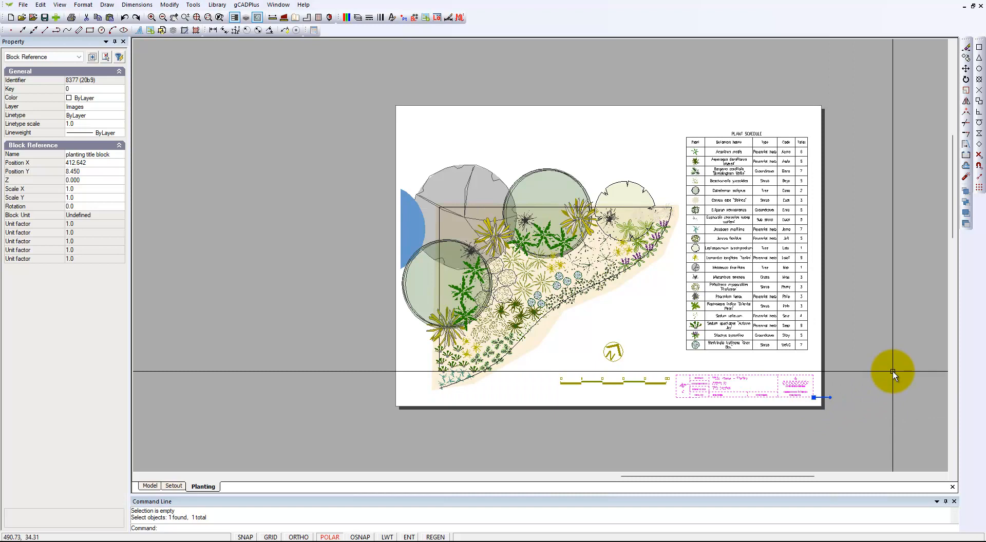
{"action": "key", "text": "Escape"}
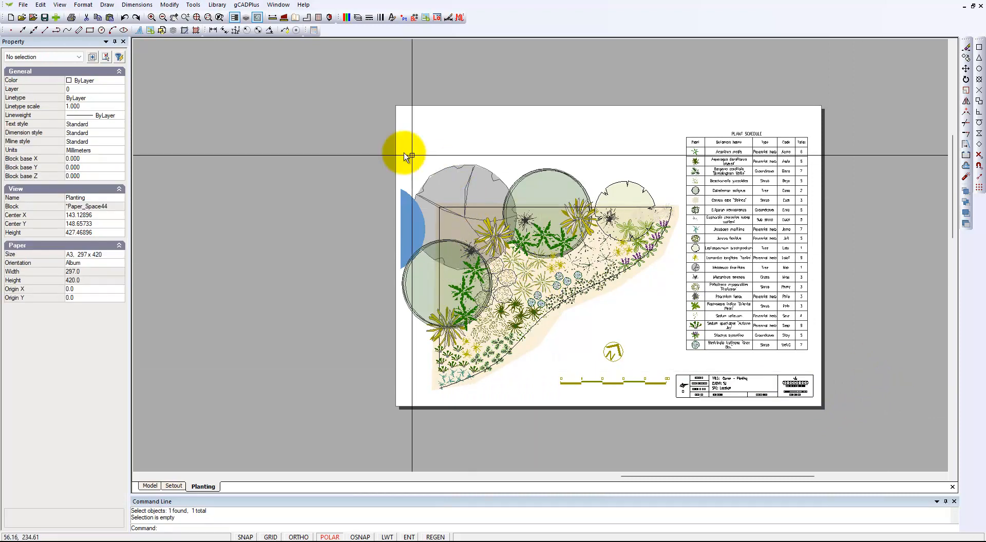
Step: Draw a two-point rectangle border about 412 by 290 mm just inside the sheet edges and set its corner radius to 10
{"action": "left_click", "coordinate": [107, 7]}
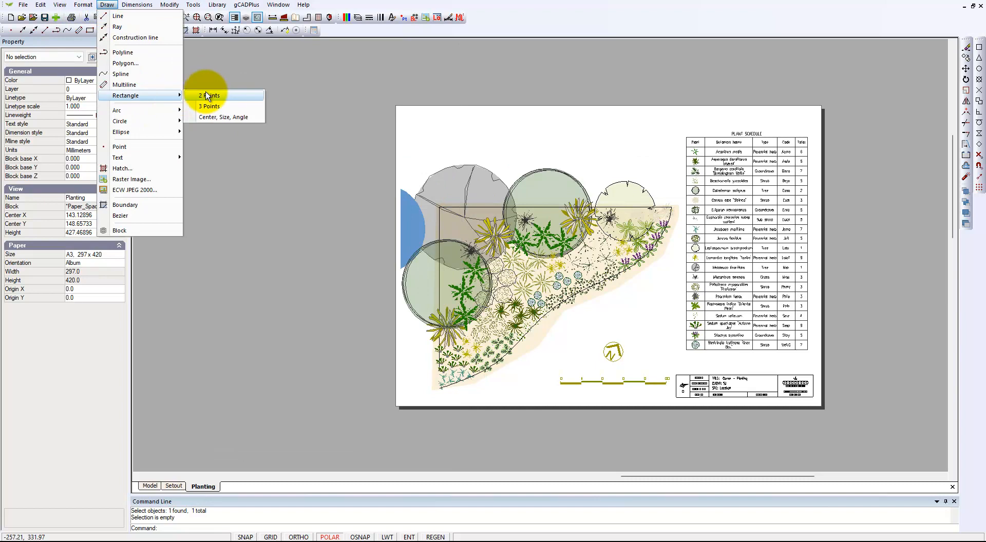
{"action": "left_click", "coordinate": [207, 96]}
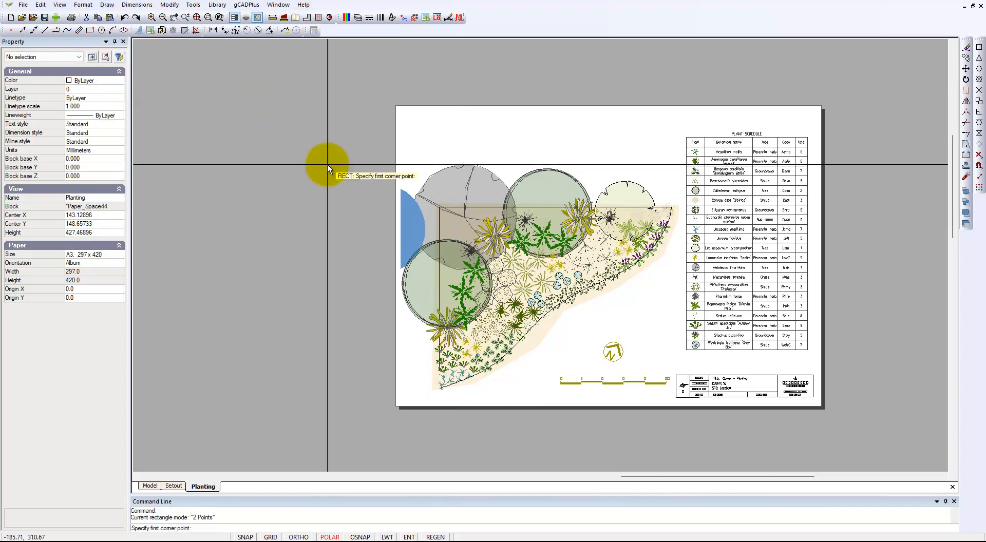
{"action": "left_click", "coordinate": [819, 403]}
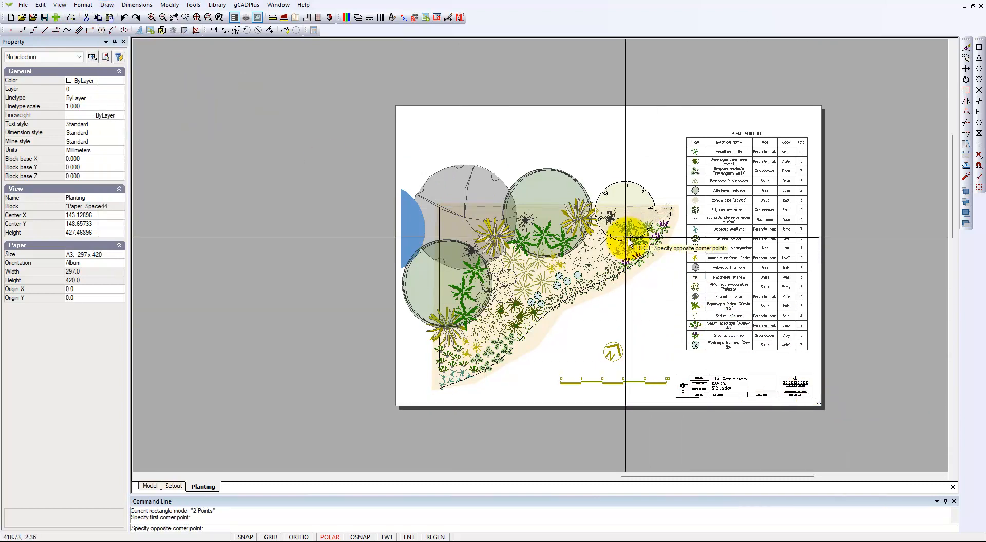
{"action": "left_click", "coordinate": [403, 109]}
{"action": "left_click", "coordinate": [429, 110]}
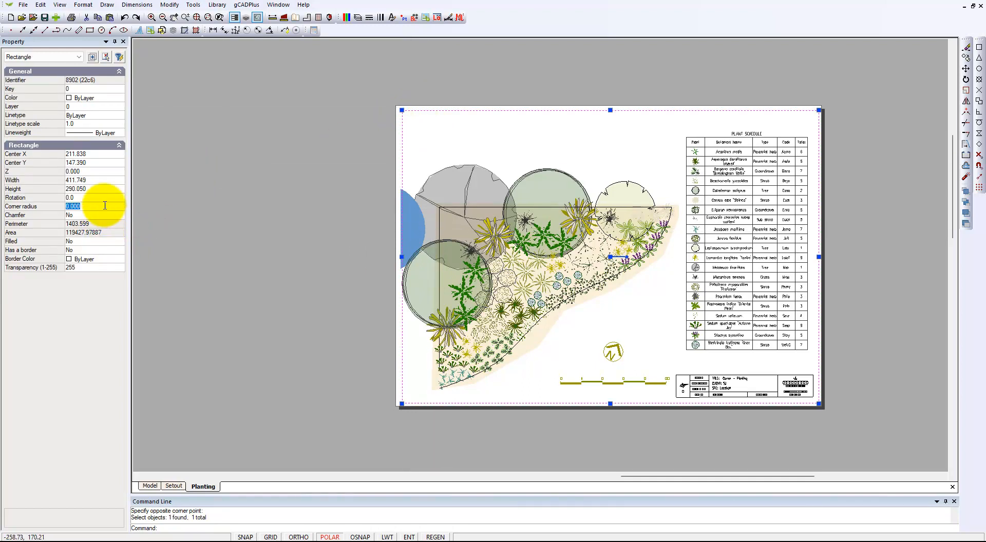
{"action": "type", "text": "10"}
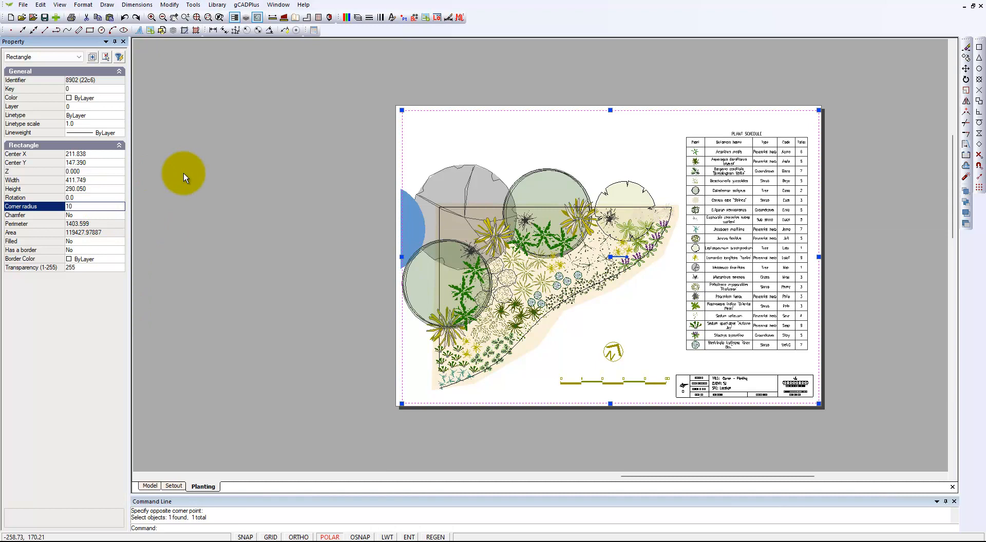
{"action": "key", "text": "Return"}
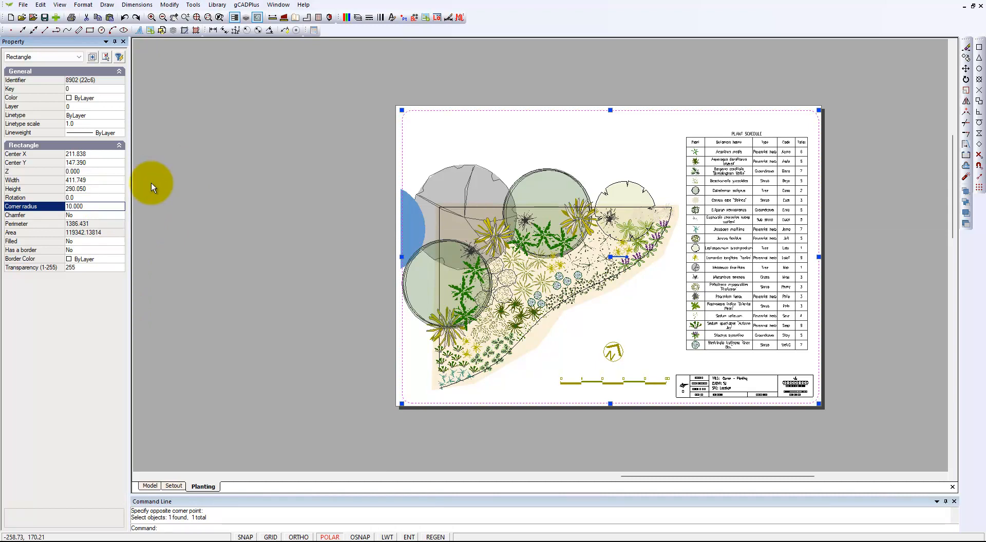
Step: Set the sheet border rectangle's lineweight to 0.60 mm and clear the selection
{"action": "left_click", "coordinate": [114, 134]}
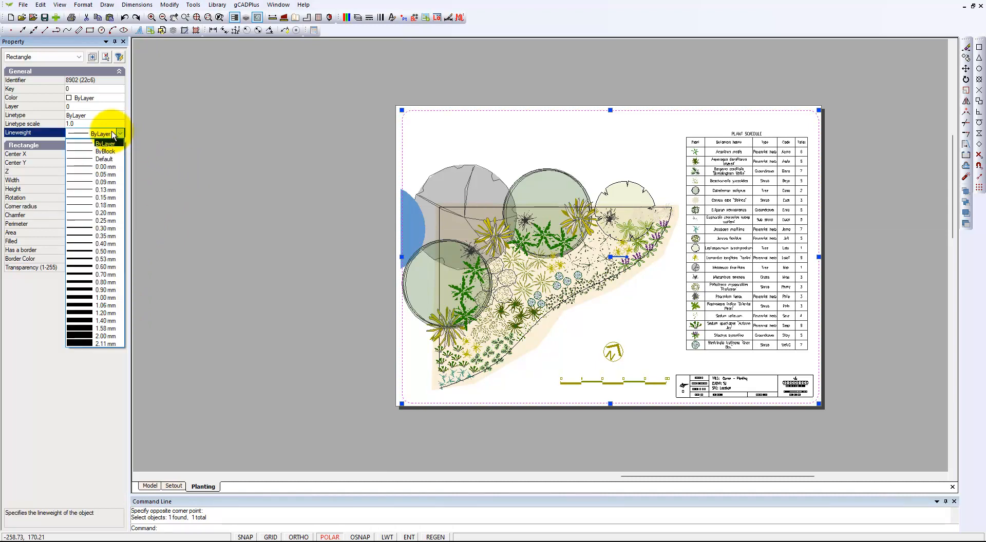
{"action": "left_click", "coordinate": [82, 268]}
{"action": "key", "text": "Escape"}
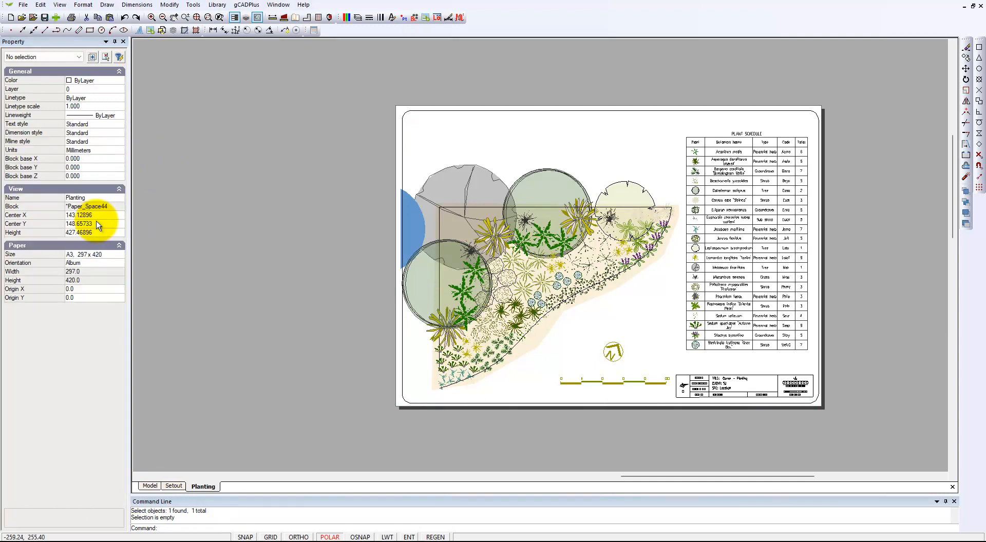
Step: Thicken the sheet border rectangle to a 0.80 mm lineweight and show the whole sheet with lineweight display turned on
{"action": "scroll", "coordinate": [396, 177], "scroll_direction": "up", "scroll_amount": 4}
{"action": "scroll", "coordinate": [544, 165], "scroll_direction": "down", "scroll_amount": 2}
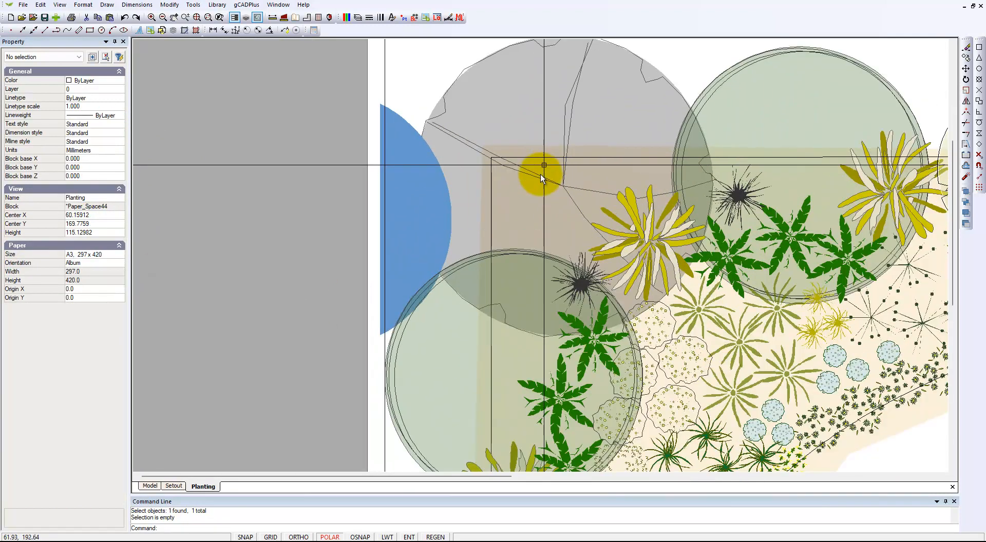
{"action": "left_click", "coordinate": [438, 116]}
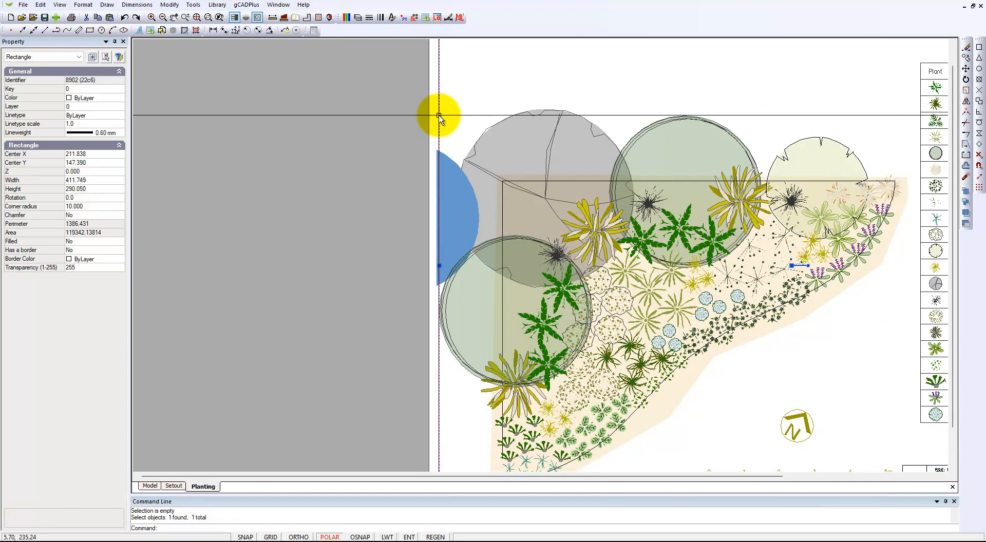
{"action": "left_click", "coordinate": [123, 134]}
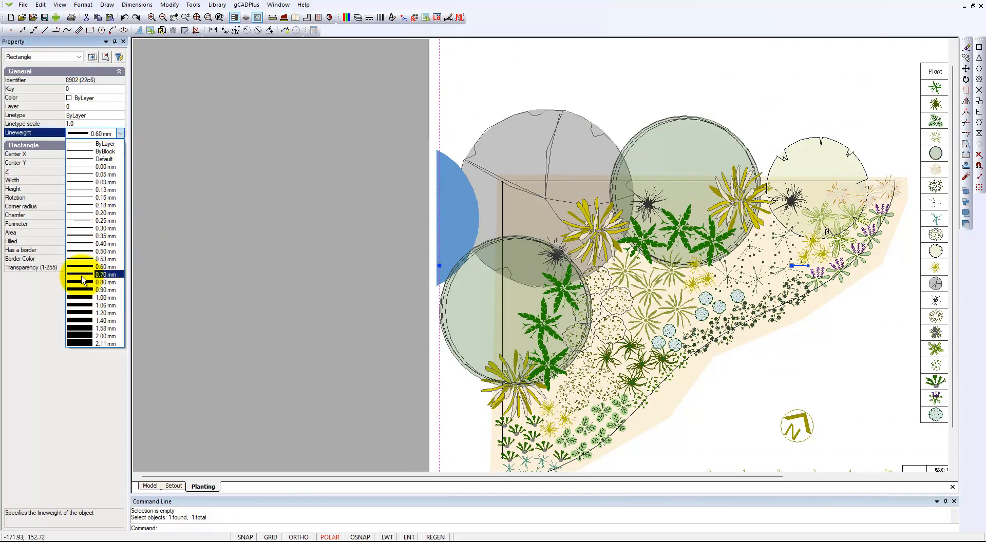
{"action": "left_click", "coordinate": [105, 282]}
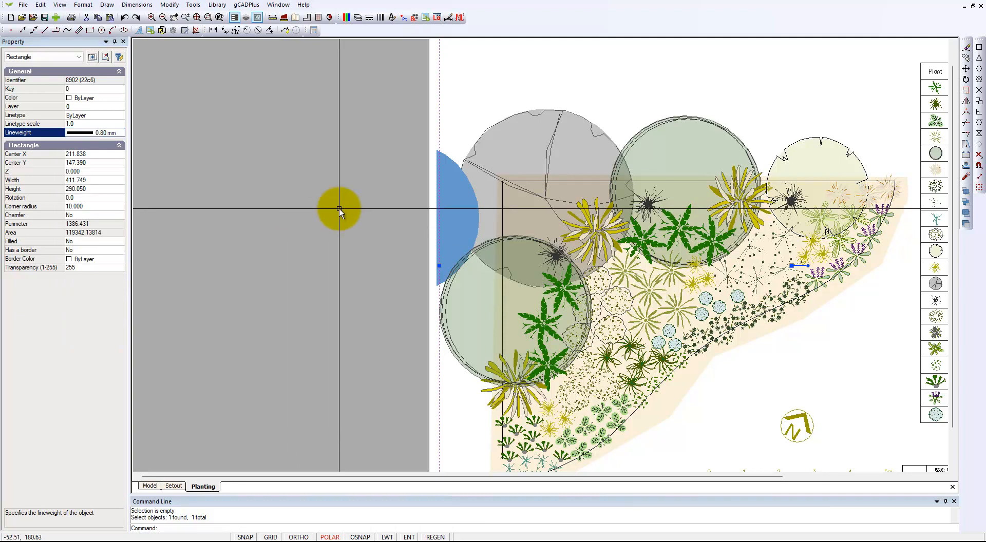
{"action": "key", "text": "Escape"}
{"action": "right_click", "coordinate": [340, 205]}
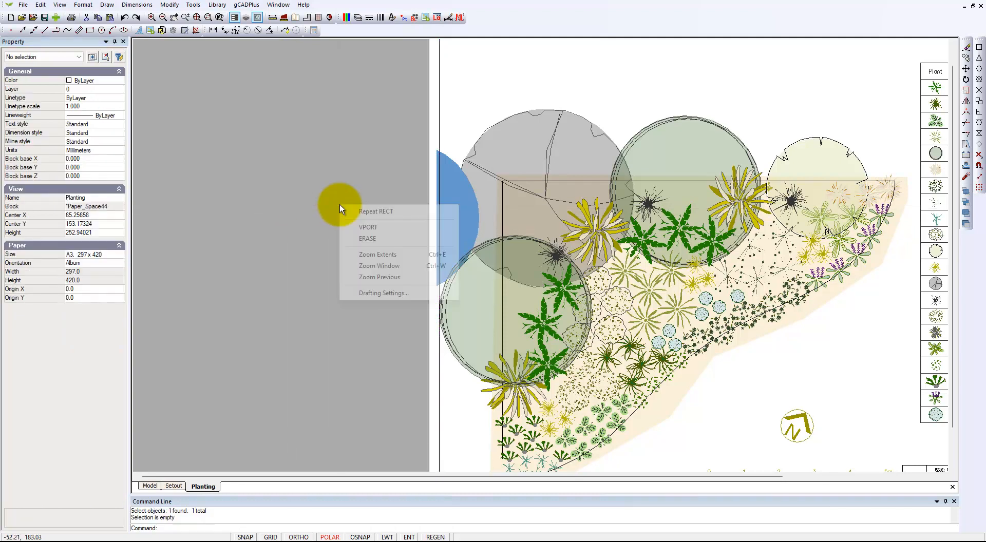
{"action": "left_click", "coordinate": [376, 254]}
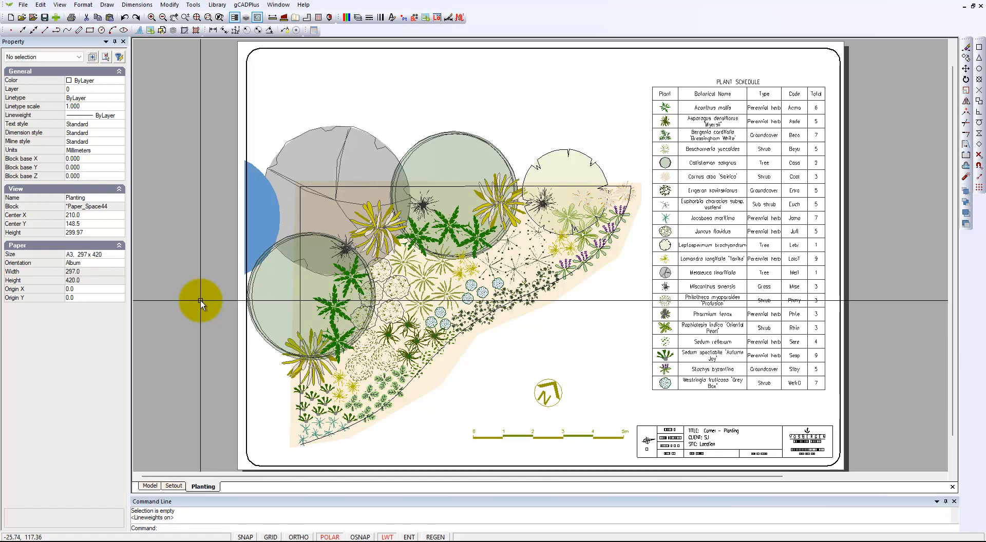
Step: Delete the filled cream background polyline behind the planting bed in model space
{"action": "left_click", "coordinate": [154, 486]}
{"action": "scroll", "coordinate": [568, 325], "scroll_direction": "up", "scroll_amount": 3}
{"action": "scroll", "coordinate": [567, 324], "scroll_direction": "down", "scroll_amount": 4}
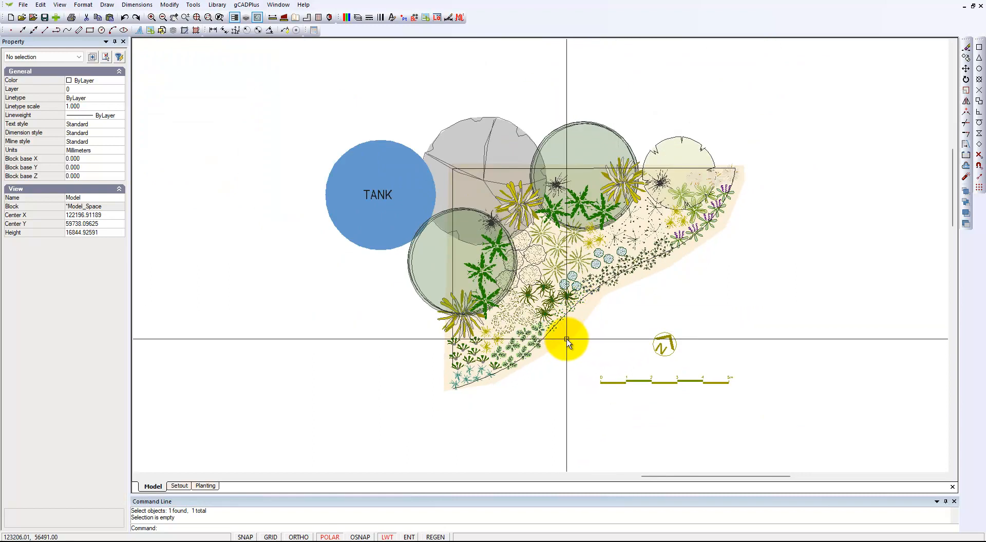
{"action": "left_click", "coordinate": [567, 340]}
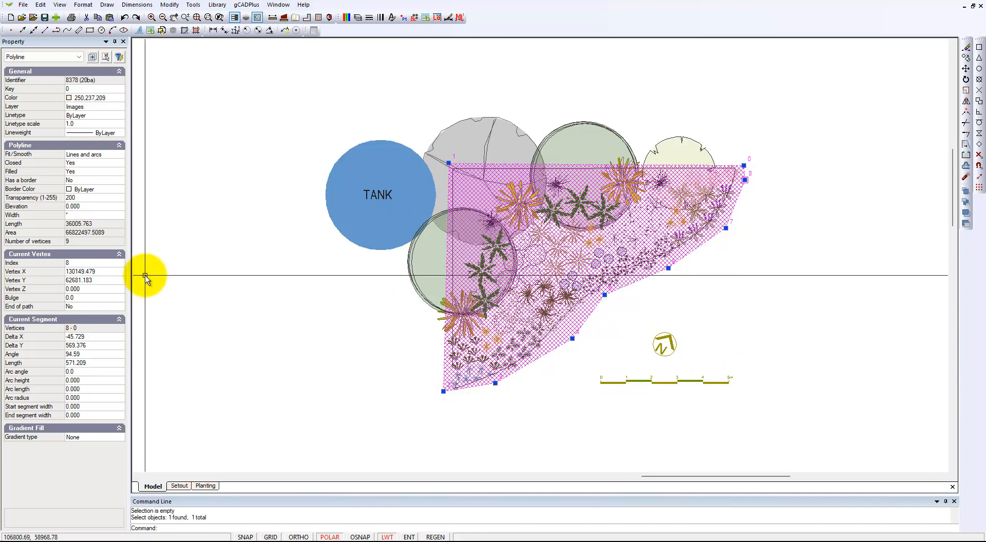
{"action": "key", "text": "Escape"}
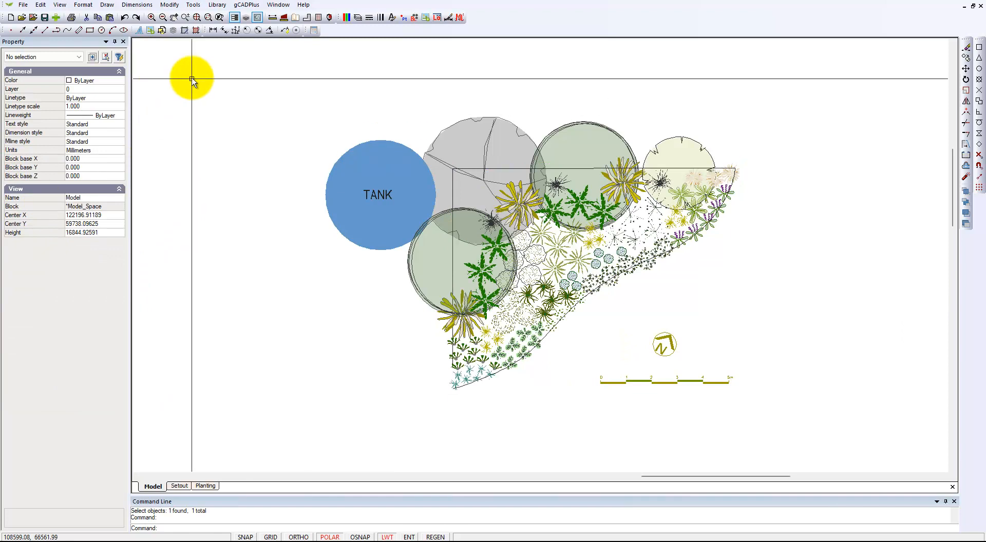
Step: Draw a closed 13-vertex Boundary polyline just outside the planting bed, following its back, side and curved front edges
{"action": "left_click", "coordinate": [107, 5]}
{"action": "left_click", "coordinate": [144, 206]}
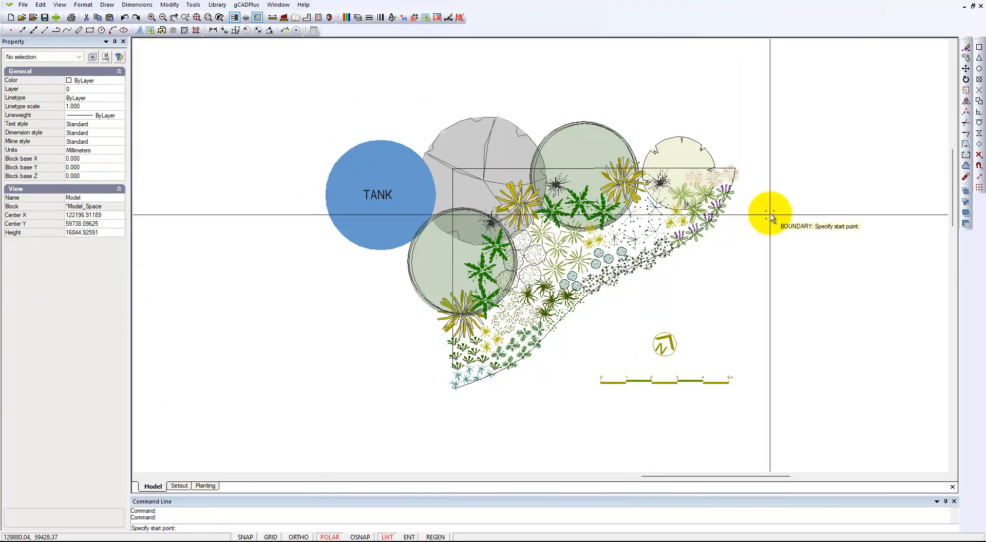
{"action": "left_click", "coordinate": [736, 168]}
{"action": "left_click", "coordinate": [710, 169]}
{"action": "left_click", "coordinate": [546, 168]}
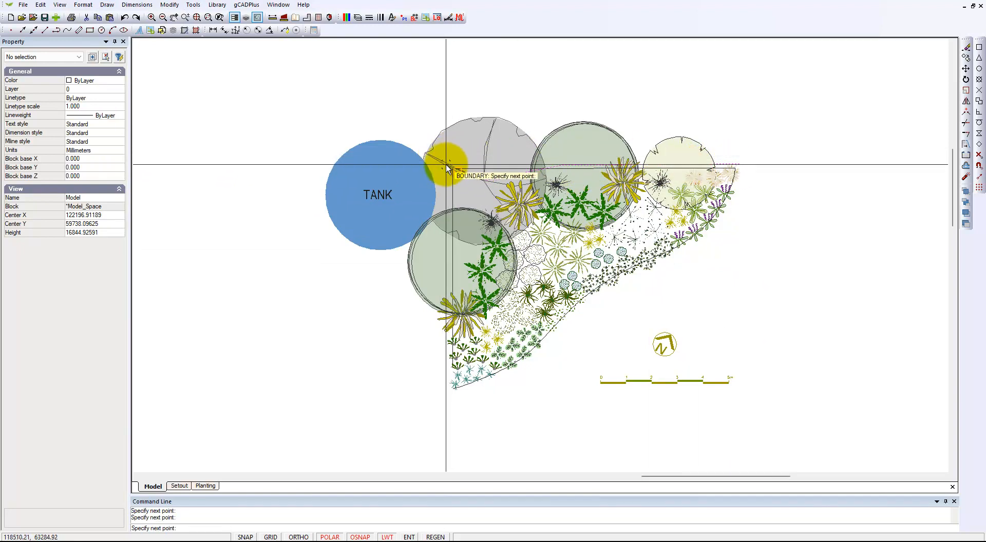
{"action": "scroll", "coordinate": [452, 162], "scroll_direction": "up", "scroll_amount": 2}
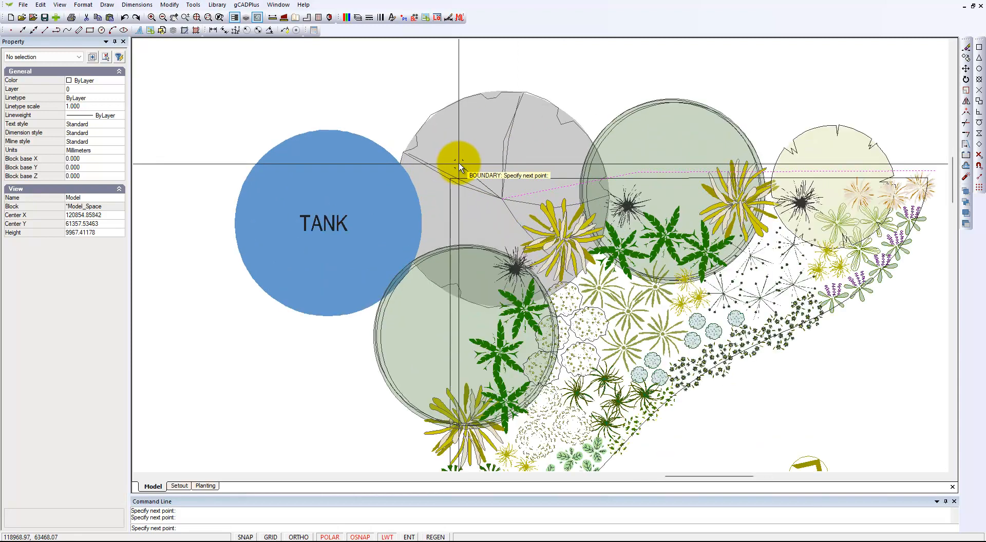
{"action": "left_click", "coordinate": [518, 183]}
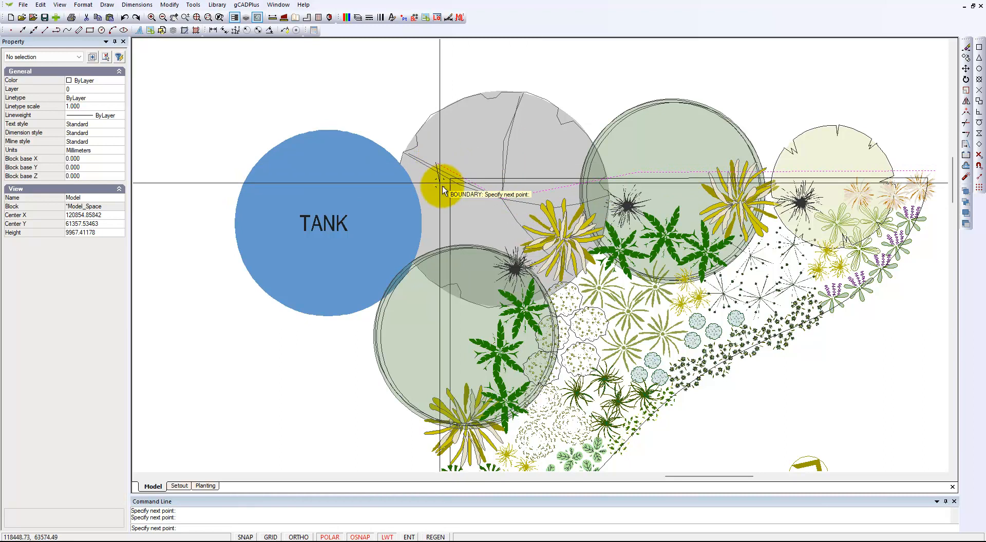
{"action": "scroll", "coordinate": [480, 192], "scroll_direction": "down", "scroll_amount": 3}
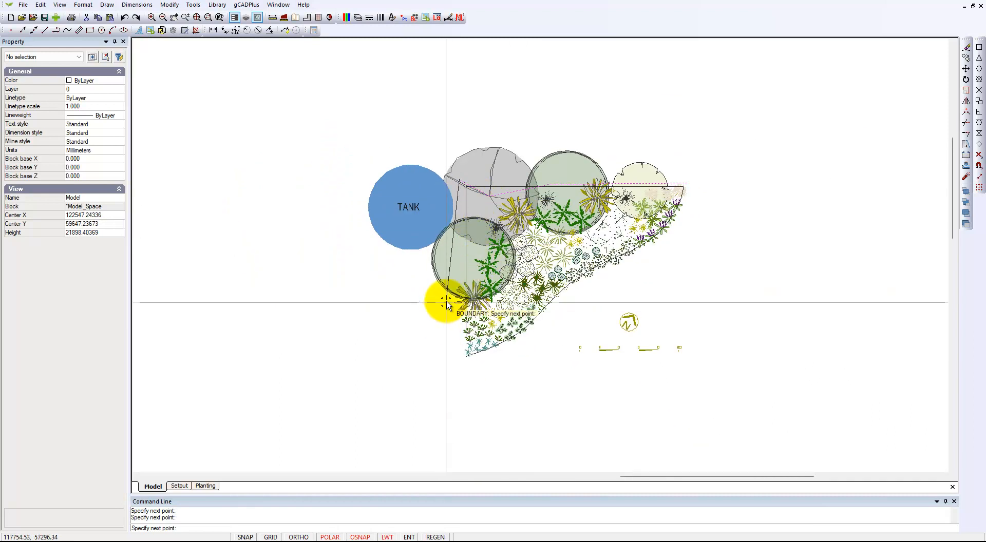
{"action": "left_click", "coordinate": [466, 363]}
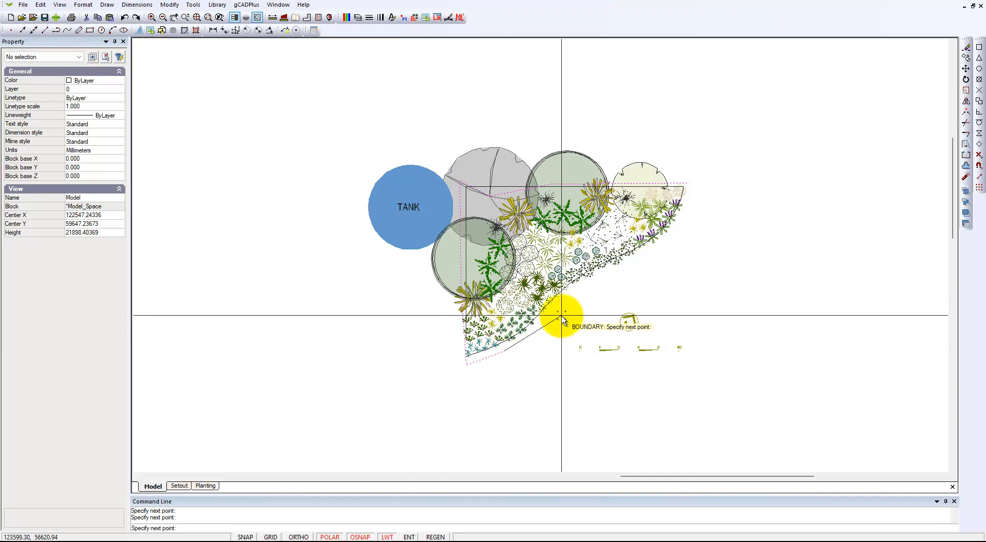
{"action": "left_click", "coordinate": [674, 239]}
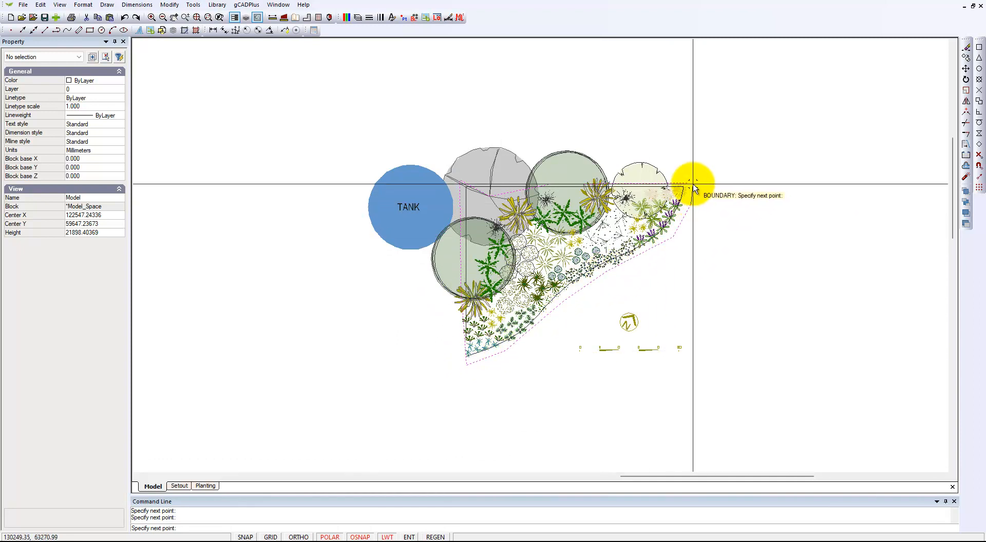
{"action": "left_click", "coordinate": [693, 185]}
{"action": "key", "text": "Return"}
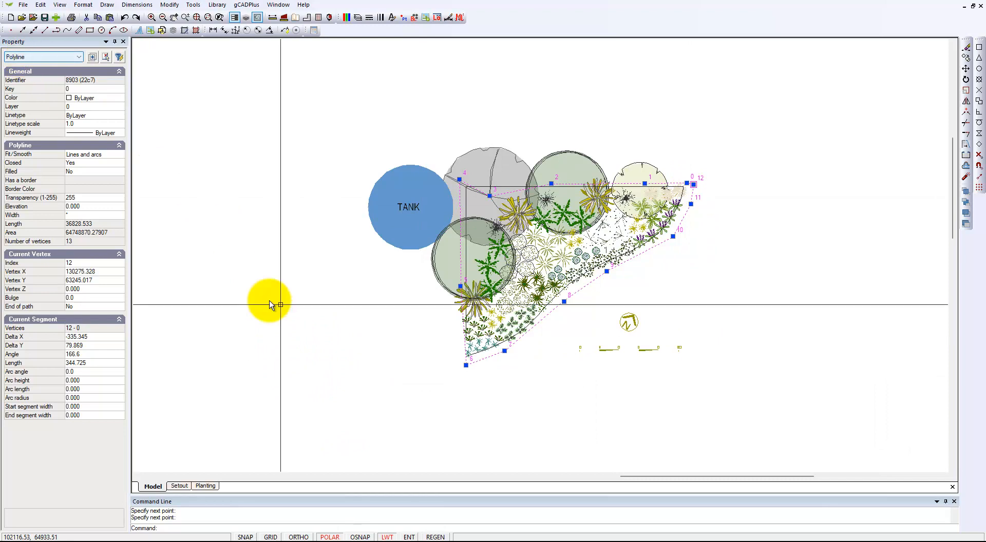
Step: Set the new boundary polyline's color to 250,237,209 and turn on its fill
{"action": "scroll", "coordinate": [499, 242], "scroll_direction": "up", "scroll_amount": 3}
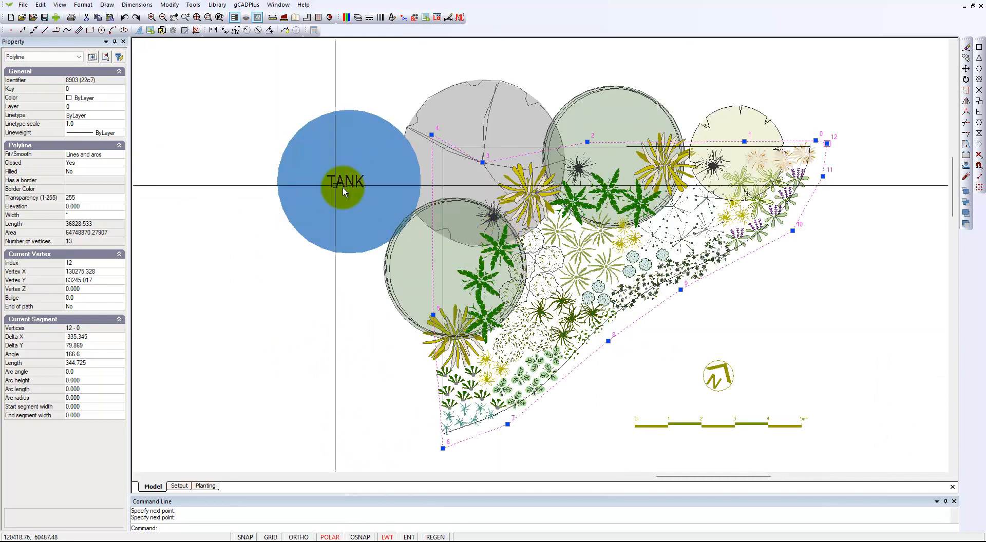
{"action": "left_click", "coordinate": [121, 99]}
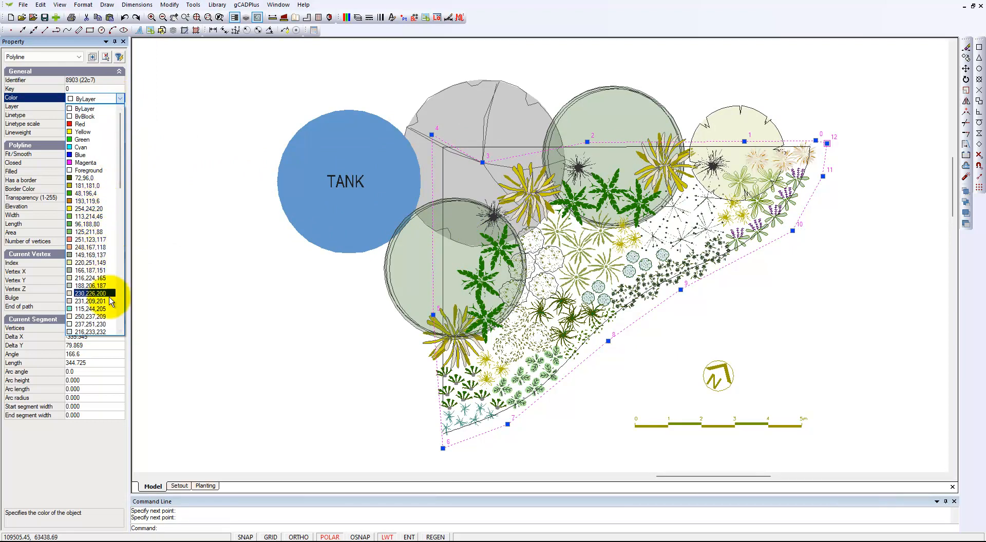
{"action": "left_click", "coordinate": [98, 317]}
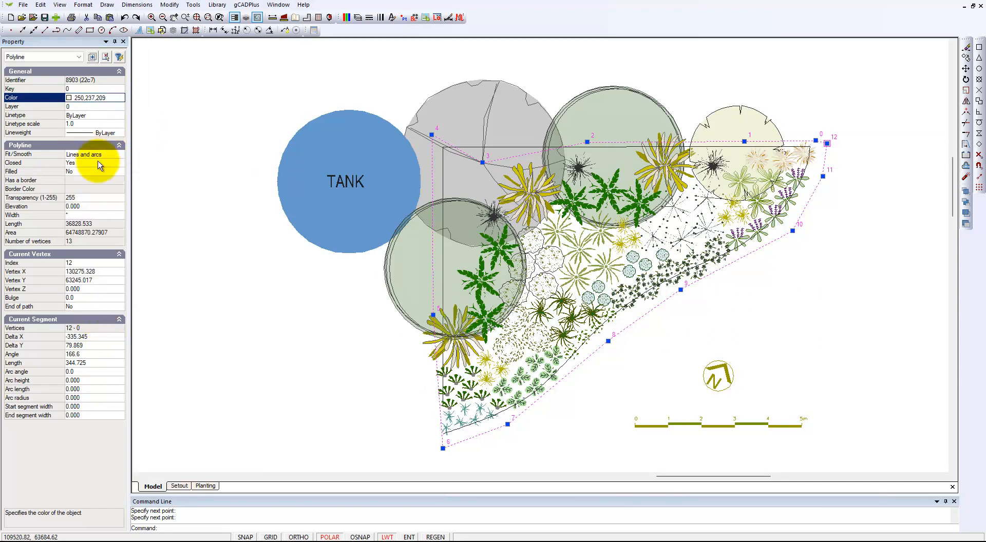
{"action": "double_click", "coordinate": [83, 175]}
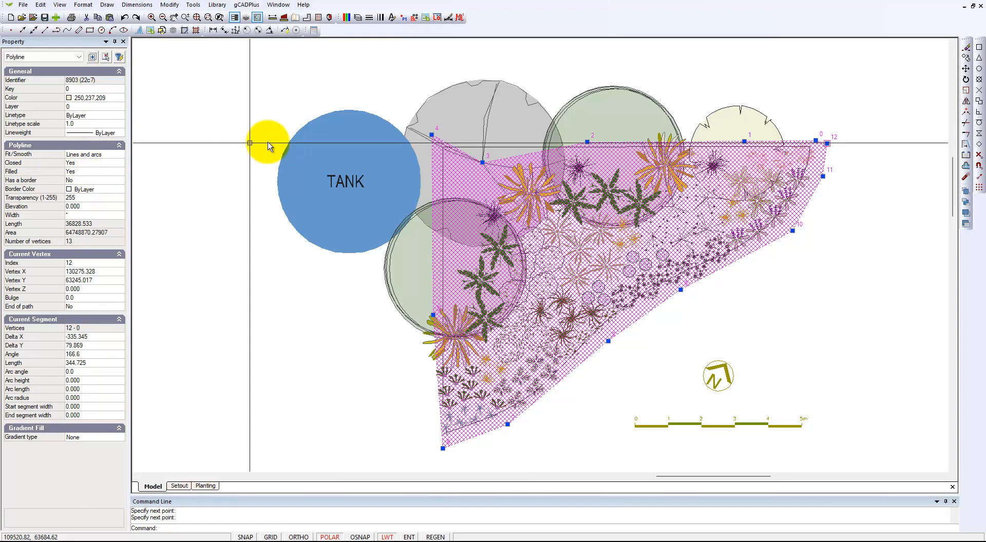
Step: Send the filled boundary polyline to the back of the draw order
{"action": "left_click", "coordinate": [199, 6]}
{"action": "mouse_move", "coordinate": [285, 137]}
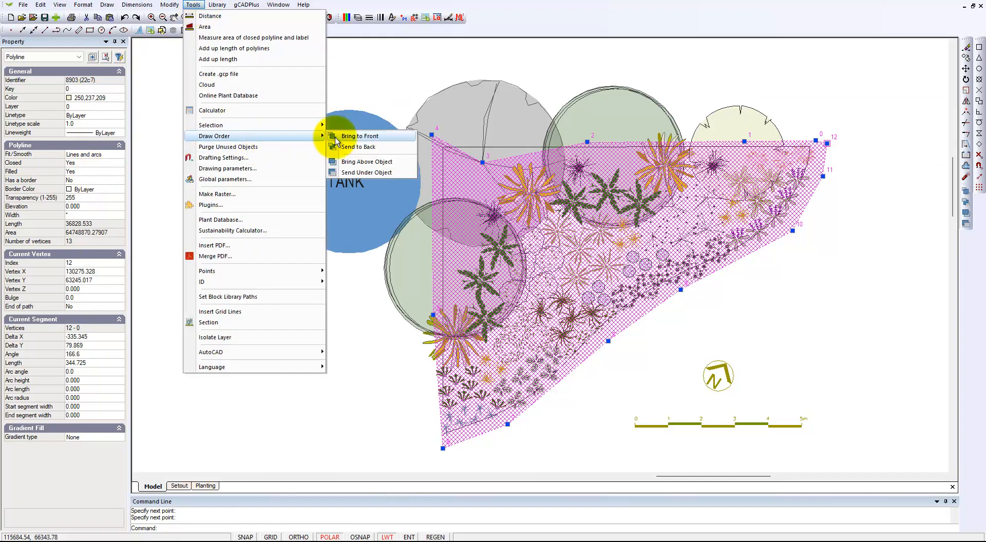
{"action": "left_click", "coordinate": [376, 146]}
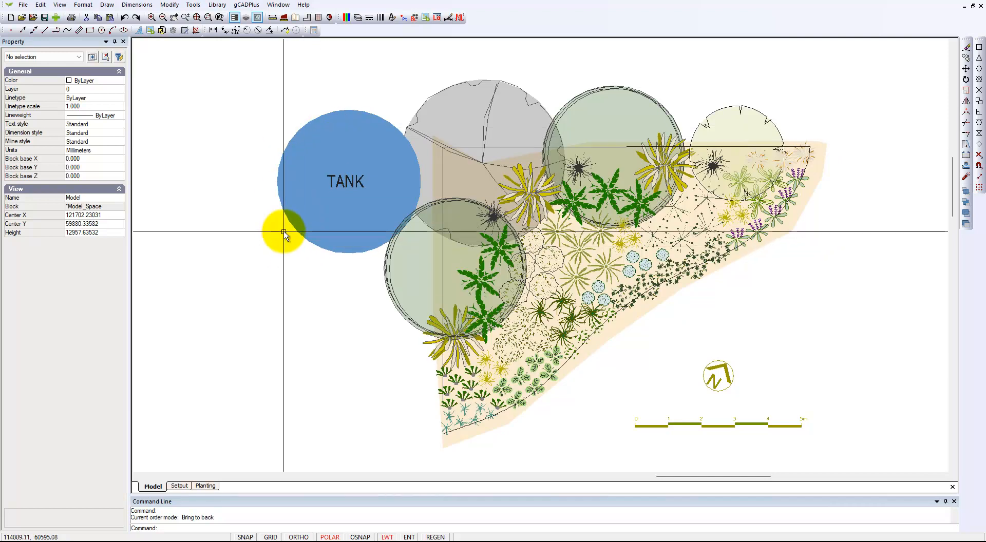
Step: Select the bed's curved front edge and straight back line to examine them as separate objects, and clear the selection
{"action": "scroll", "coordinate": [725, 324], "scroll_direction": "up", "scroll_amount": 2}
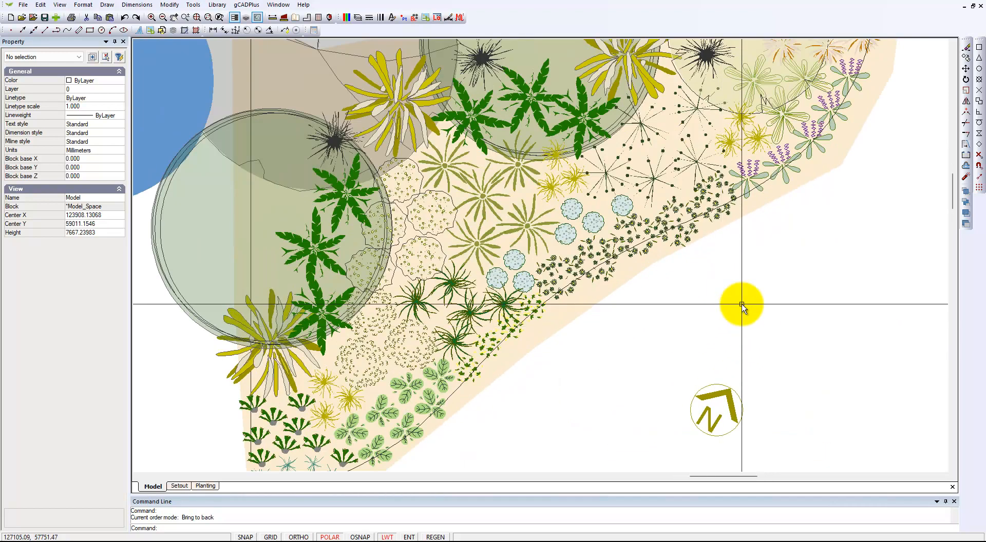
{"action": "left_click", "coordinate": [762, 186]}
{"action": "scroll", "coordinate": [745, 242], "scroll_direction": "down", "scroll_amount": 3}
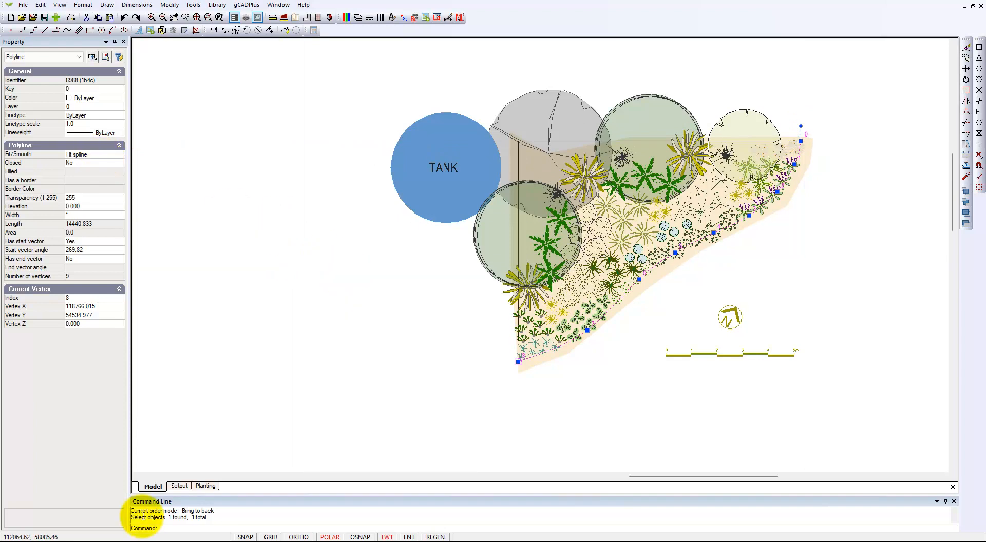
{"action": "key", "text": "Escape"}
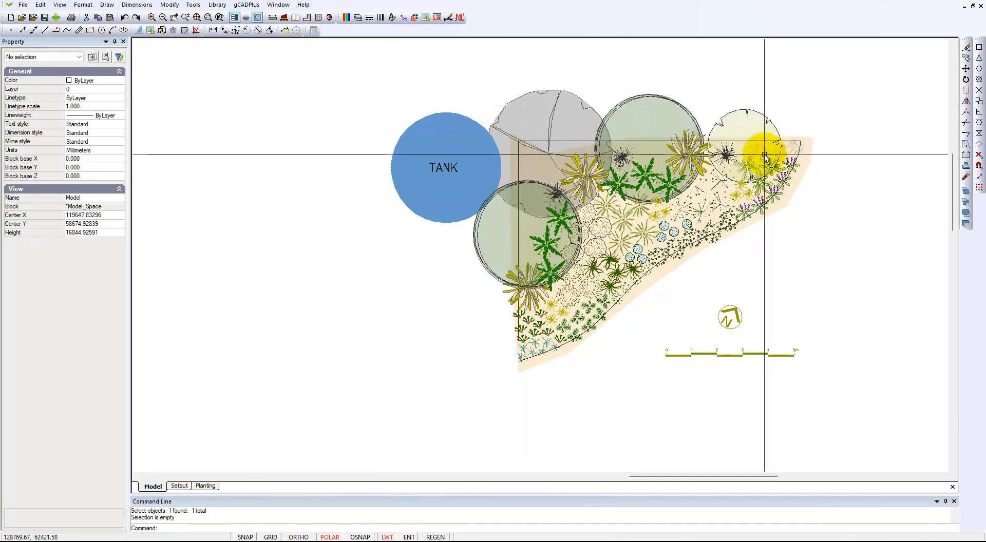
{"action": "left_click", "coordinate": [749, 140]}
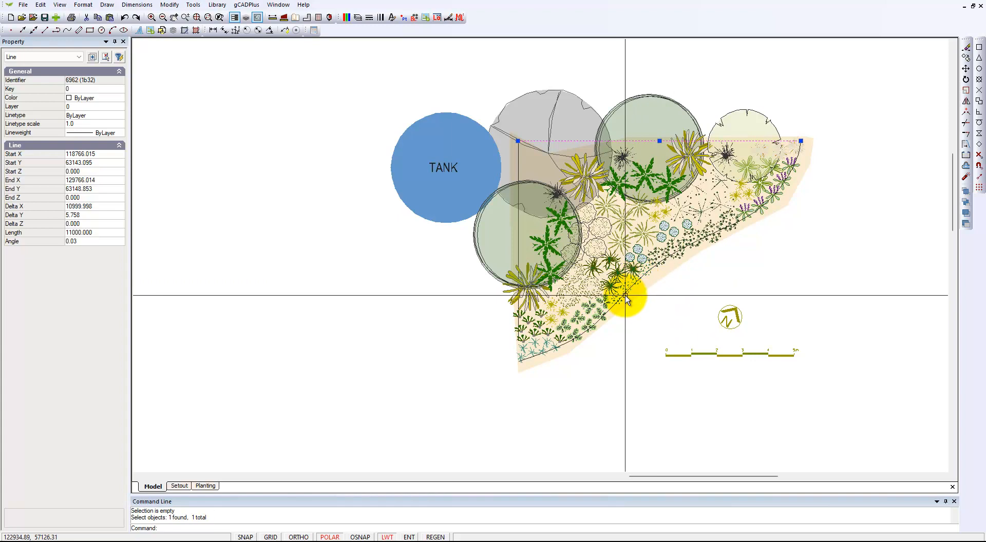
{"action": "left_click", "coordinate": [609, 310]}
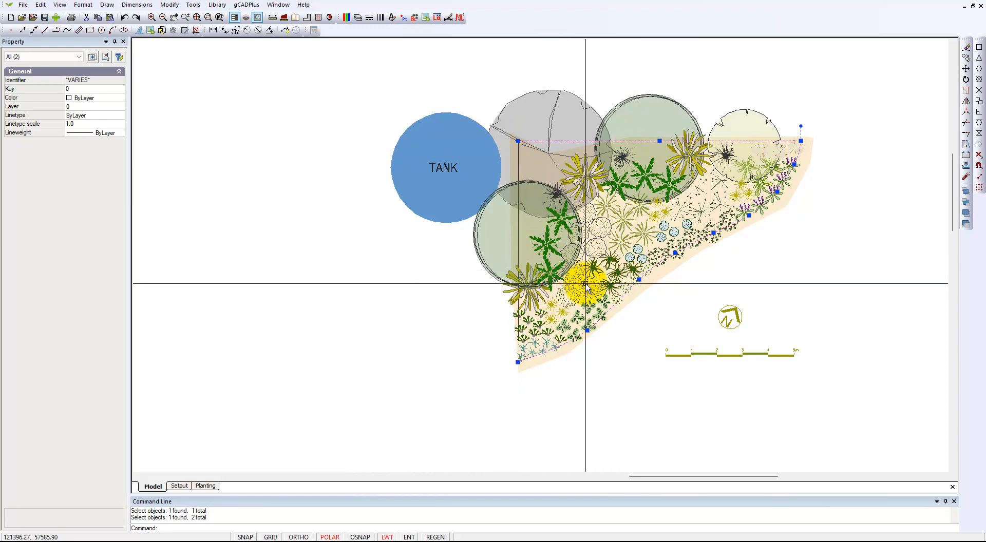
{"action": "key", "text": "Escape"}
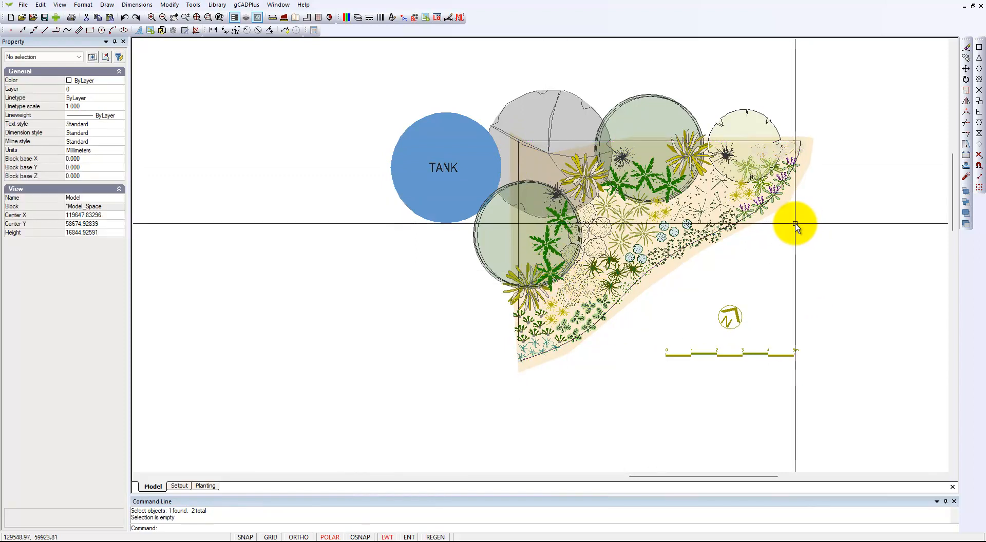
Step: Reshape the filled background by moving its dipped back vertex up to the back edge and its lowest corner slightly outward
{"action": "scroll", "coordinate": [792, 252], "scroll_direction": "up", "scroll_amount": 1}
{"action": "scroll", "coordinate": [792, 253], "scroll_direction": "up", "scroll_amount": 1}
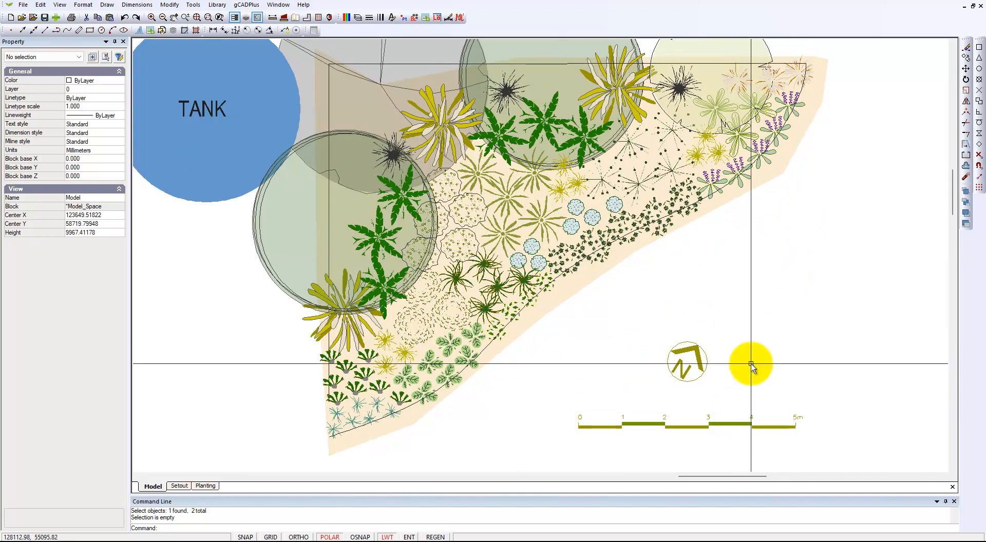
{"action": "scroll", "coordinate": [722, 319], "scroll_direction": "down", "scroll_amount": 1}
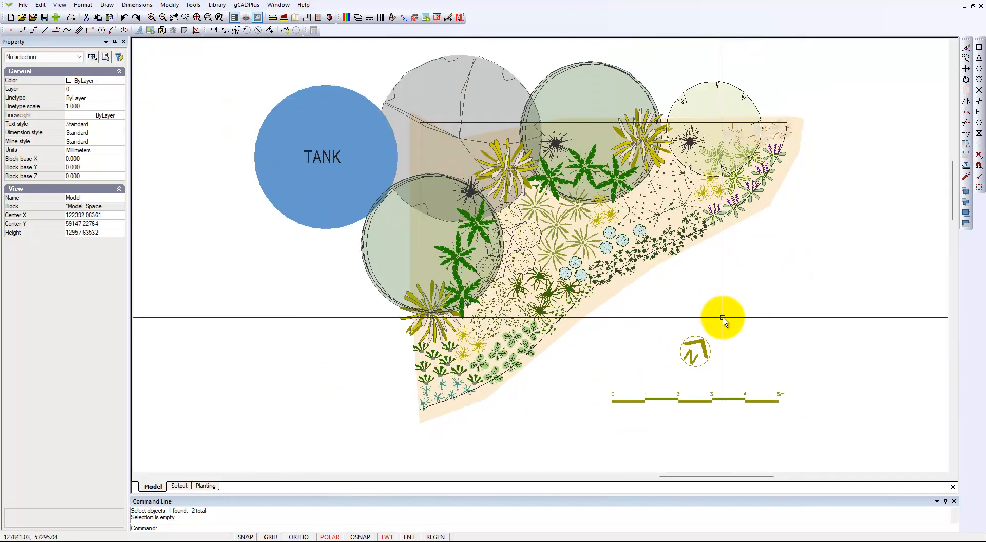
{"action": "left_click", "coordinate": [794, 155]}
{"action": "left_click_drag", "start_coordinate": [561, 177], "coordinate": [460, 116]}
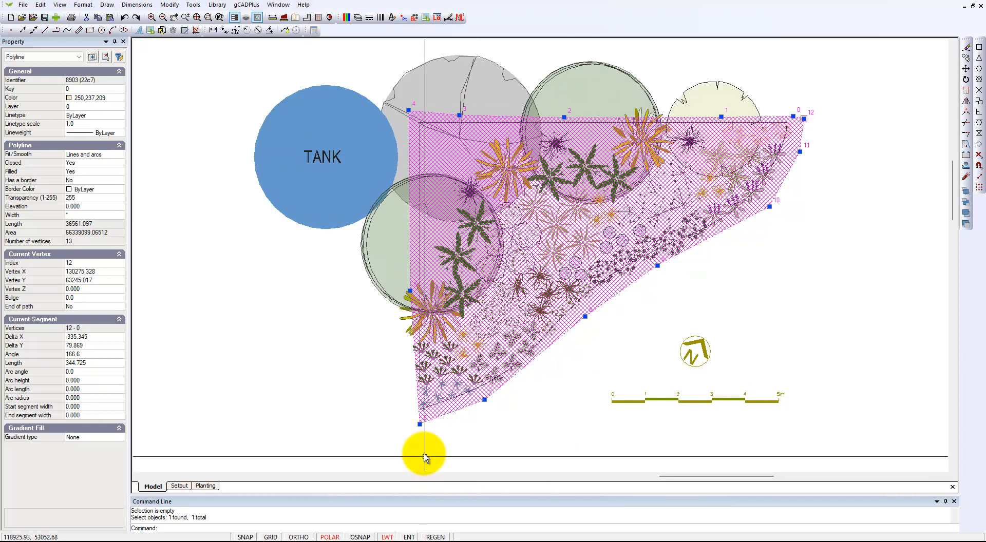
{"action": "left_click_drag", "start_coordinate": [417, 430], "coordinate": [412, 431]}
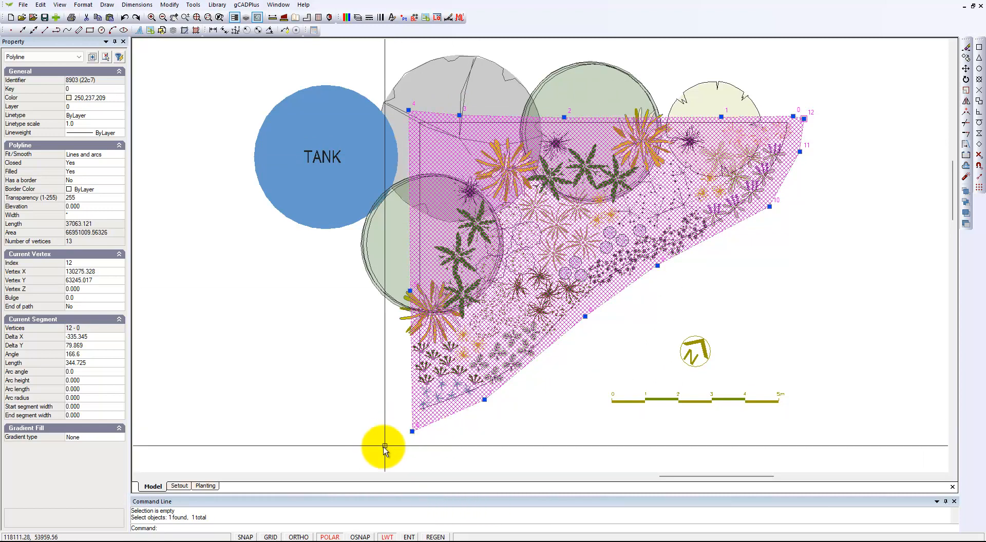
Step: Smooth the background polyline with Fit spline, check it on the Planting layout and return to model space
{"action": "left_click", "coordinate": [122, 156]}
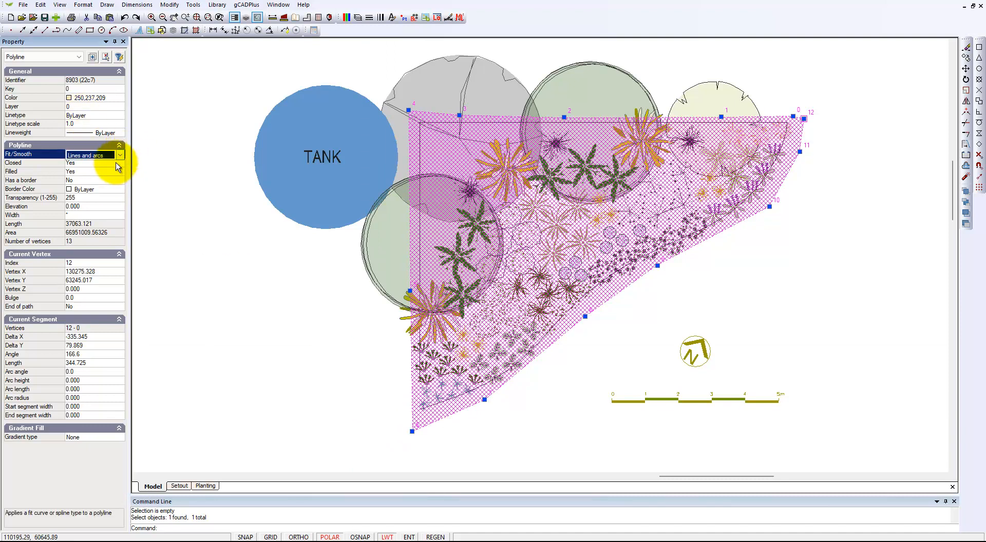
{"action": "left_click", "coordinate": [119, 156]}
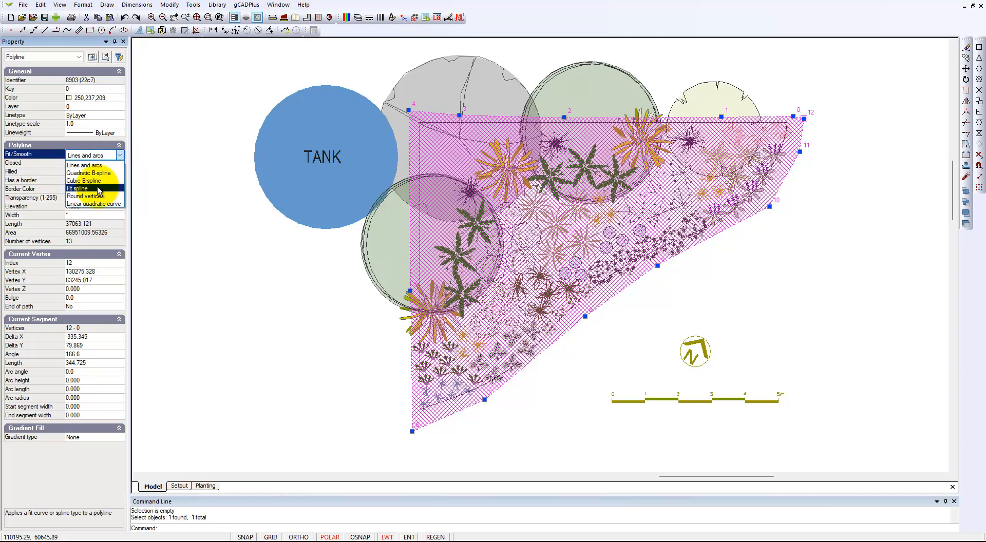
{"action": "left_click", "coordinate": [115, 188]}
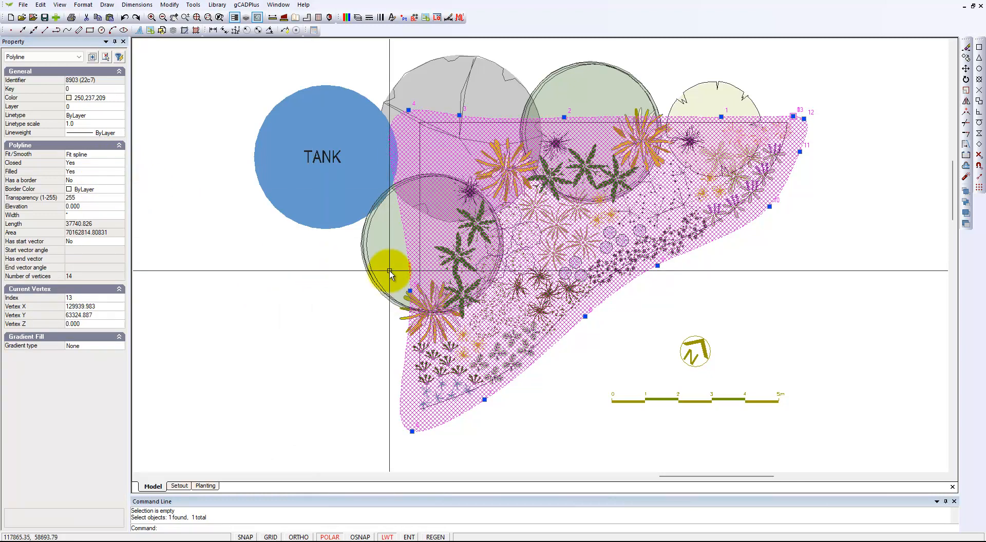
{"action": "left_click", "coordinate": [202, 486]}
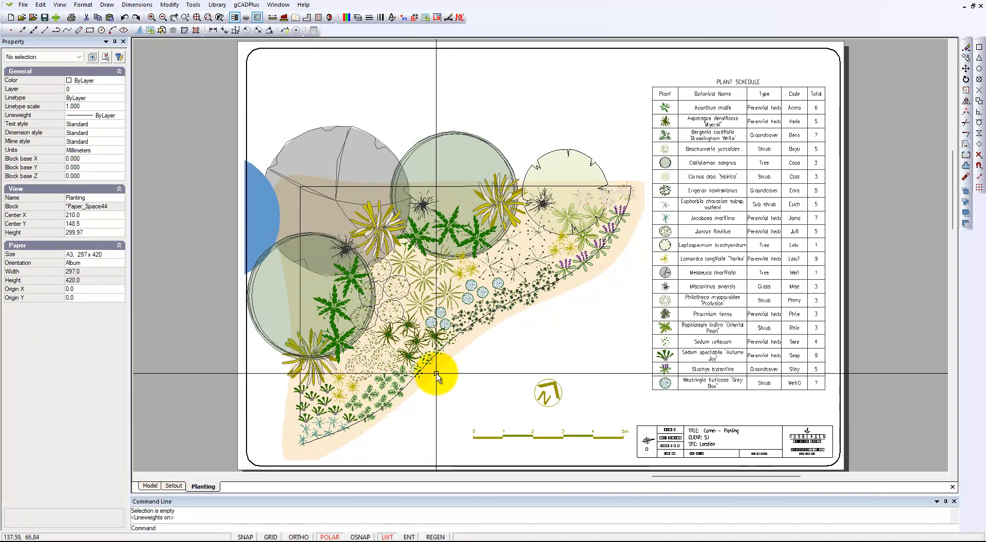
{"action": "left_click", "coordinate": [150, 486]}
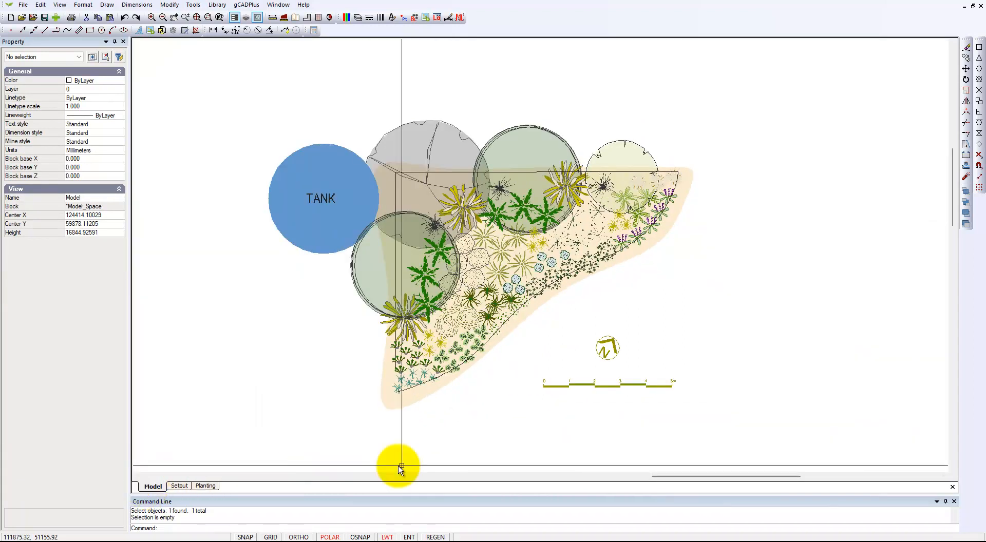
Step: Set the background polyline's transparency to 150, clear the selection and show the Planting layout
{"action": "left_click", "coordinate": [514, 333]}
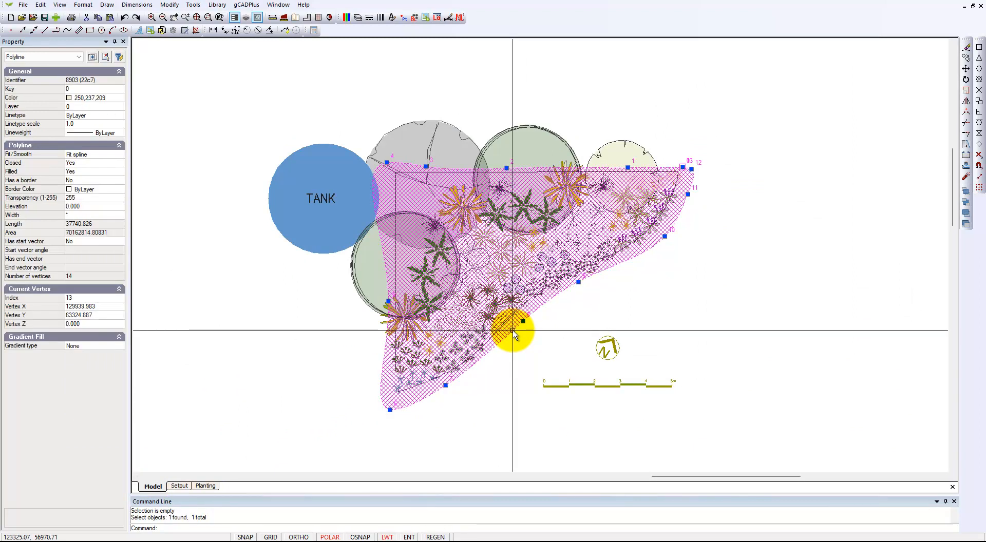
{"action": "left_click", "coordinate": [92, 198]}
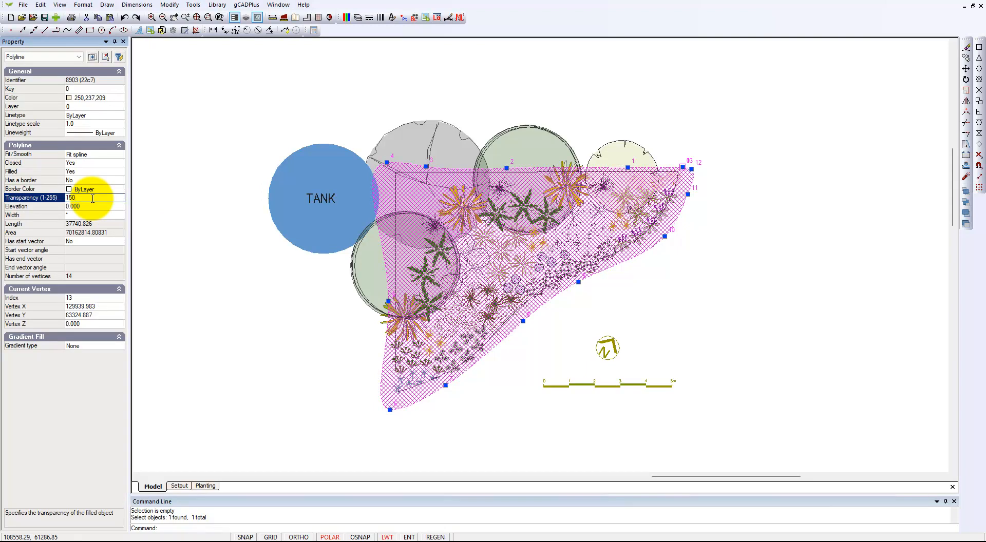
{"action": "right_click", "coordinate": [273, 332]}
{"action": "left_click", "coordinate": [306, 347]}
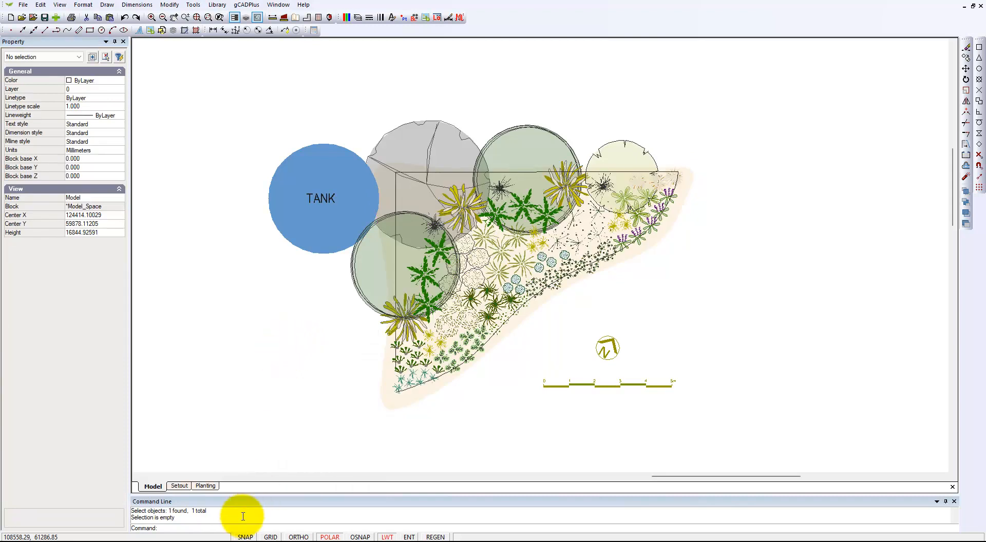
{"action": "left_click", "coordinate": [206, 488]}
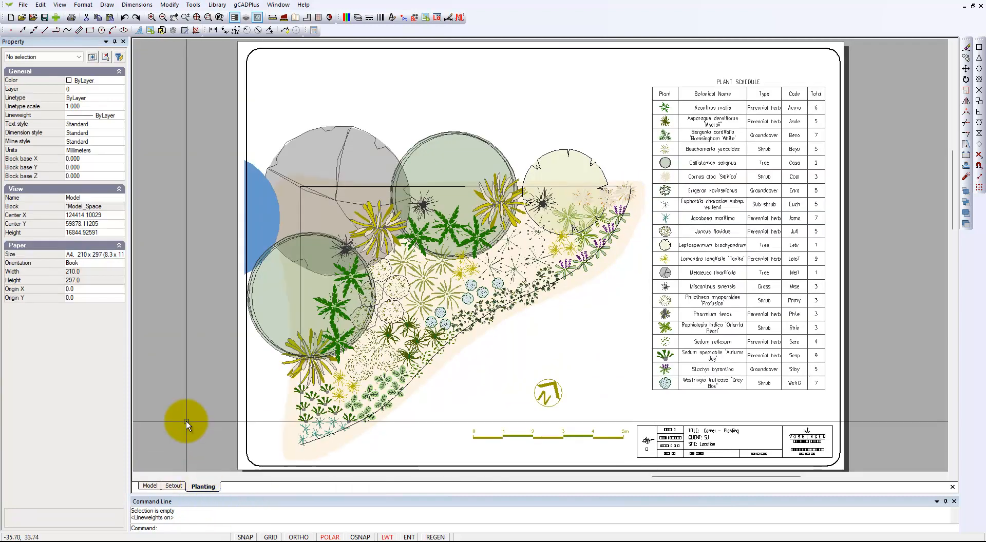